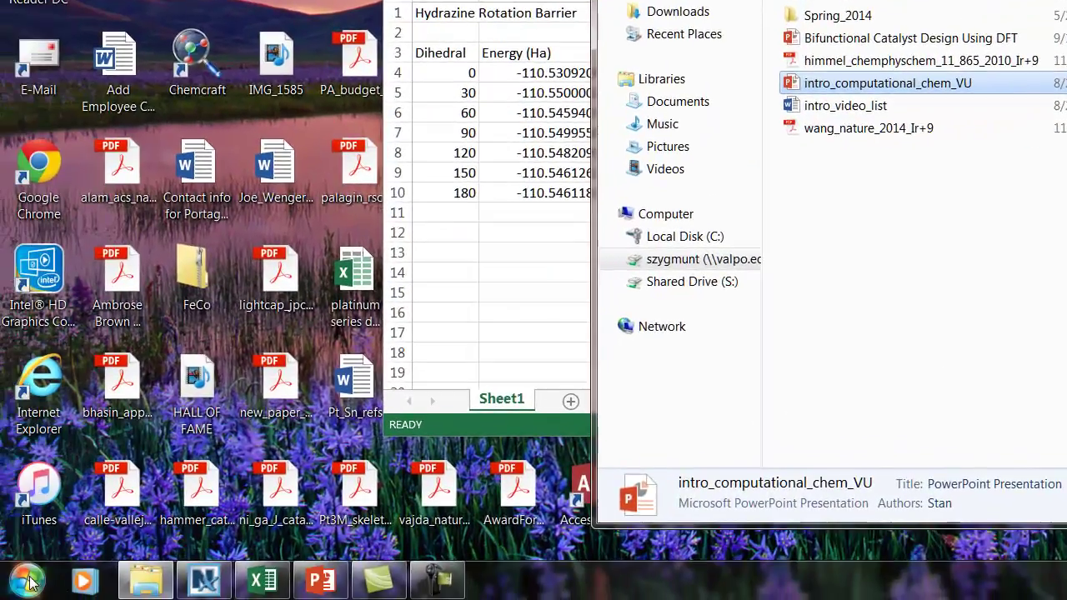
Start Xming from the Xming folder in the Start Menu's All Programs list.
click(30, 581)
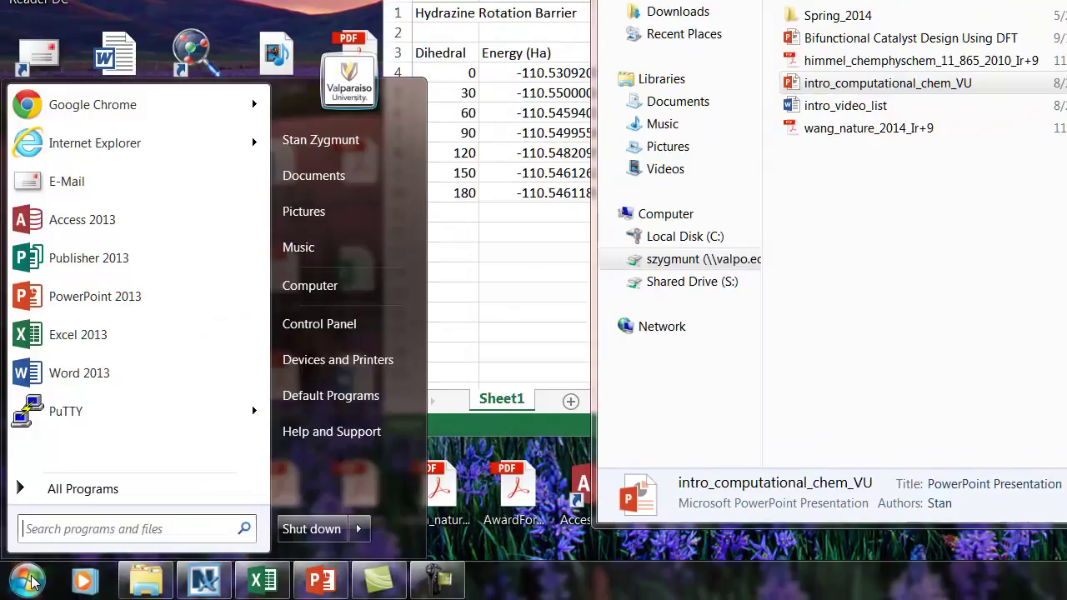
click(175, 498)
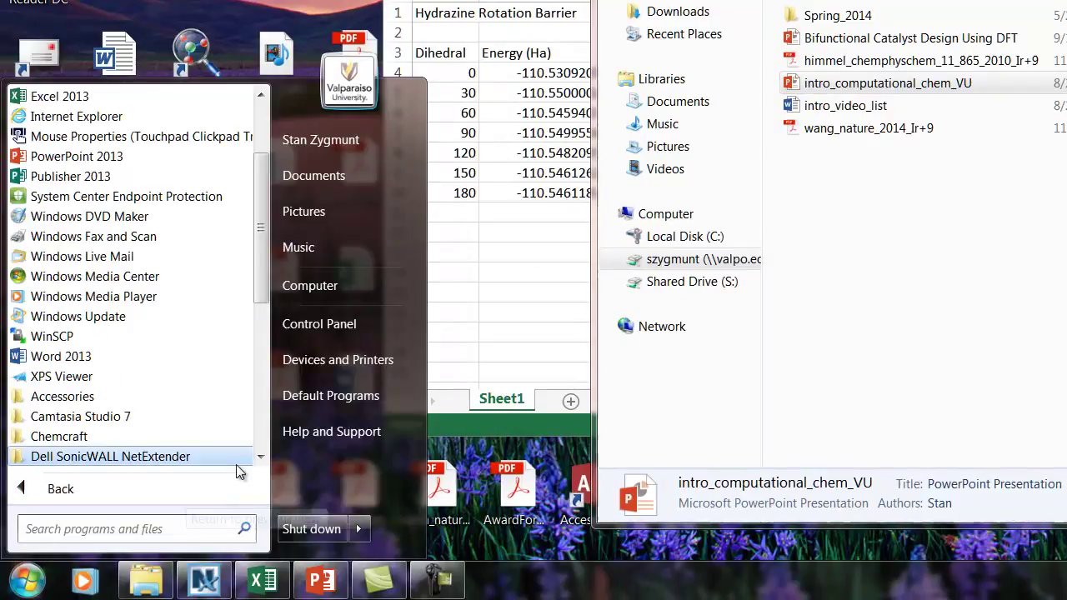
click(262, 447)
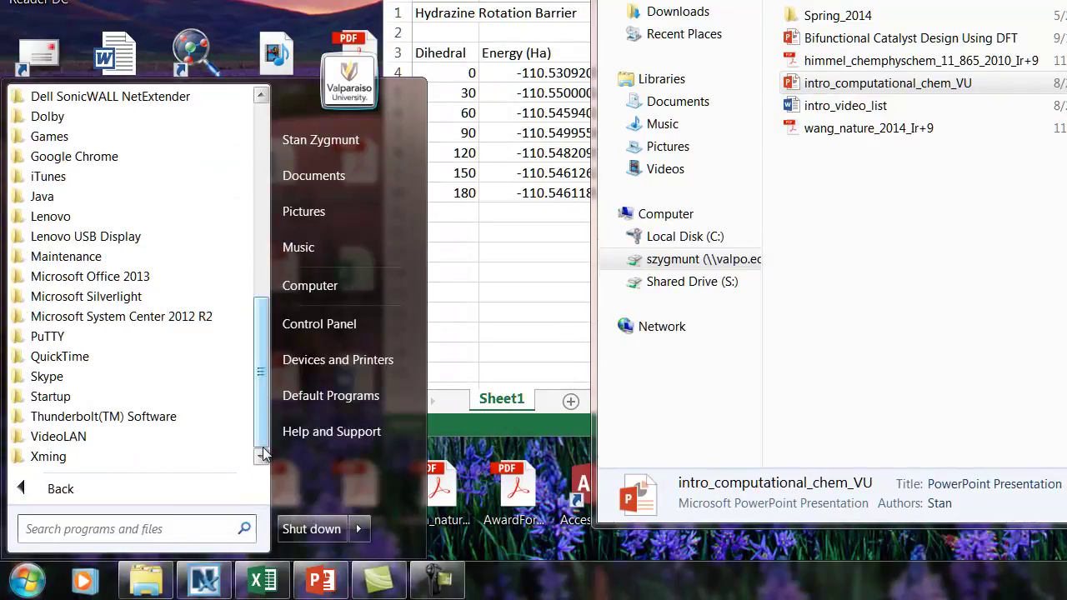
click(170, 460)
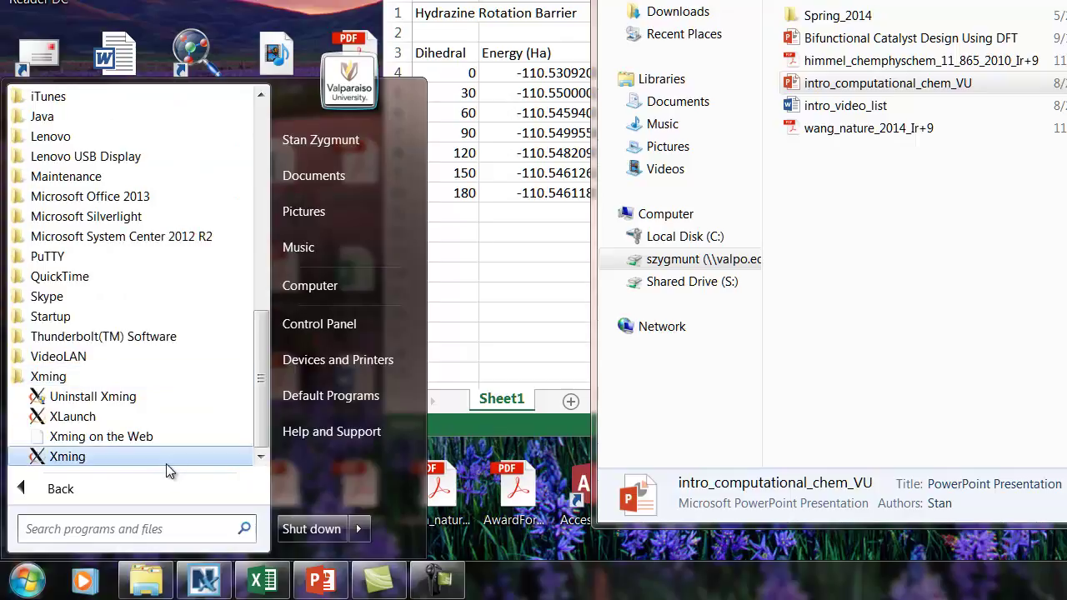
click(166, 461)
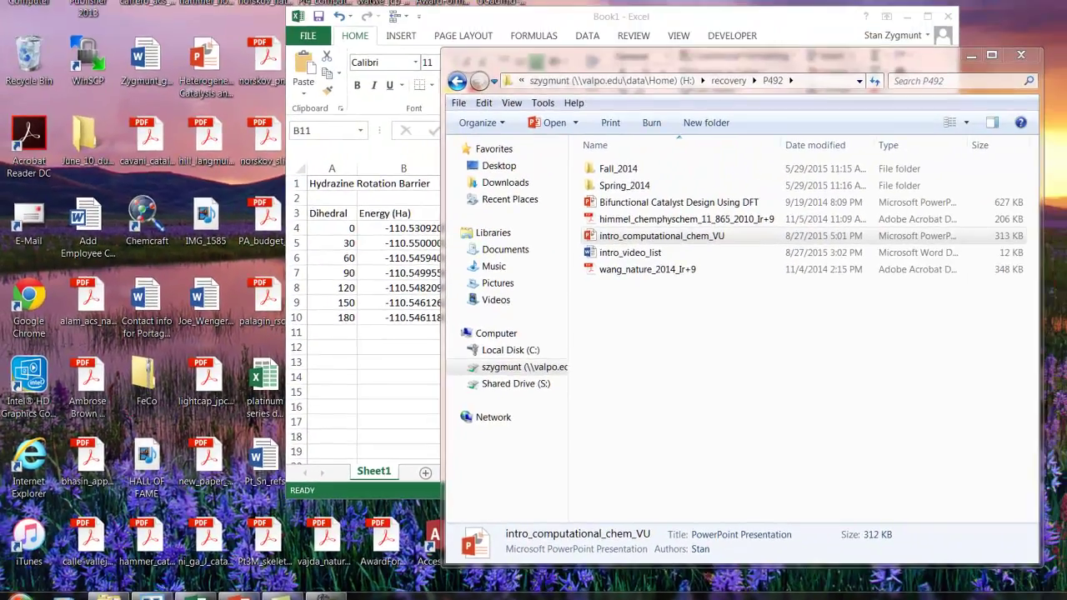
Start PuTTY, load the new_server saved session, and open the connection to m0.valpo.edu.
click(21, 594)
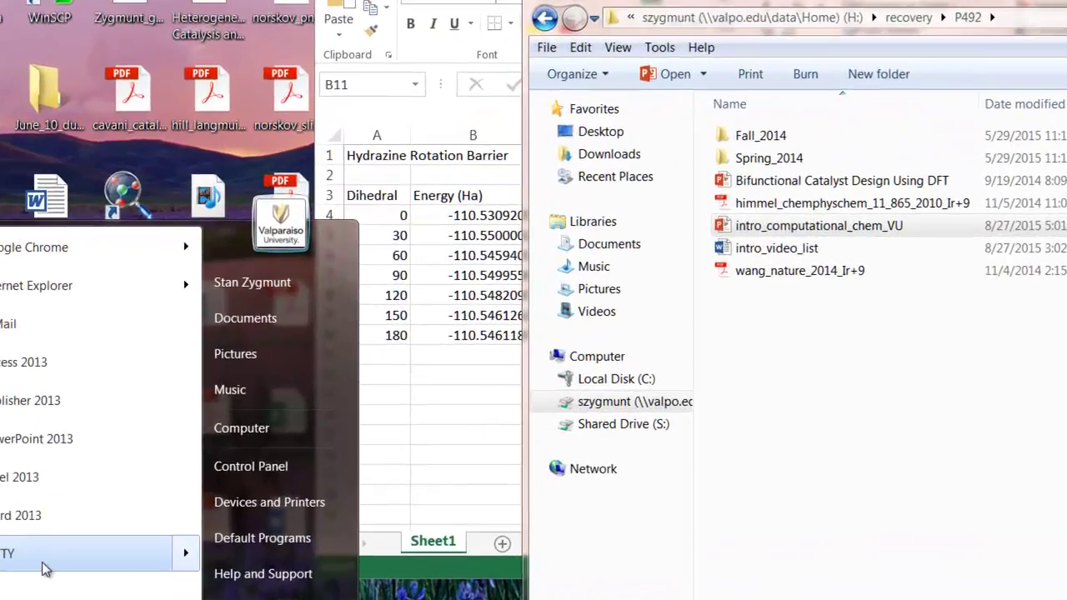
click(44, 569)
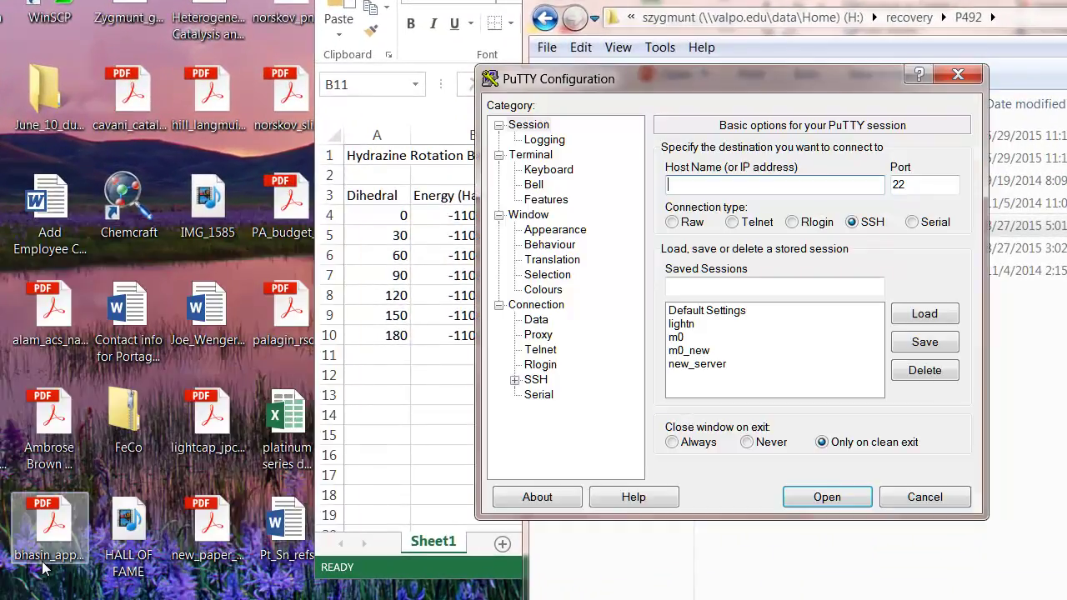
click(714, 365)
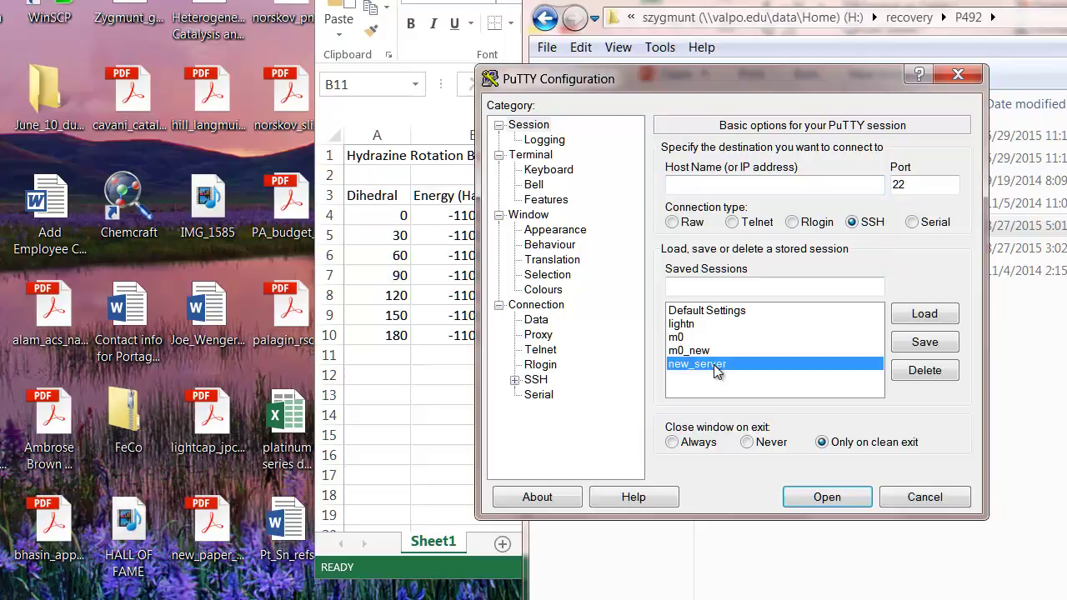
click(910, 323)
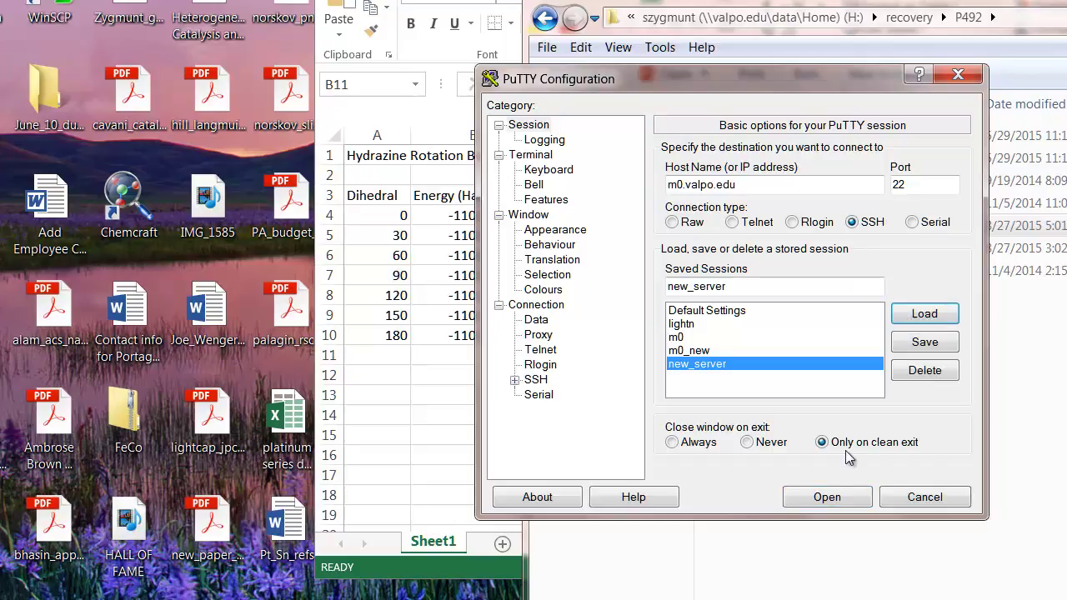
click(830, 498)
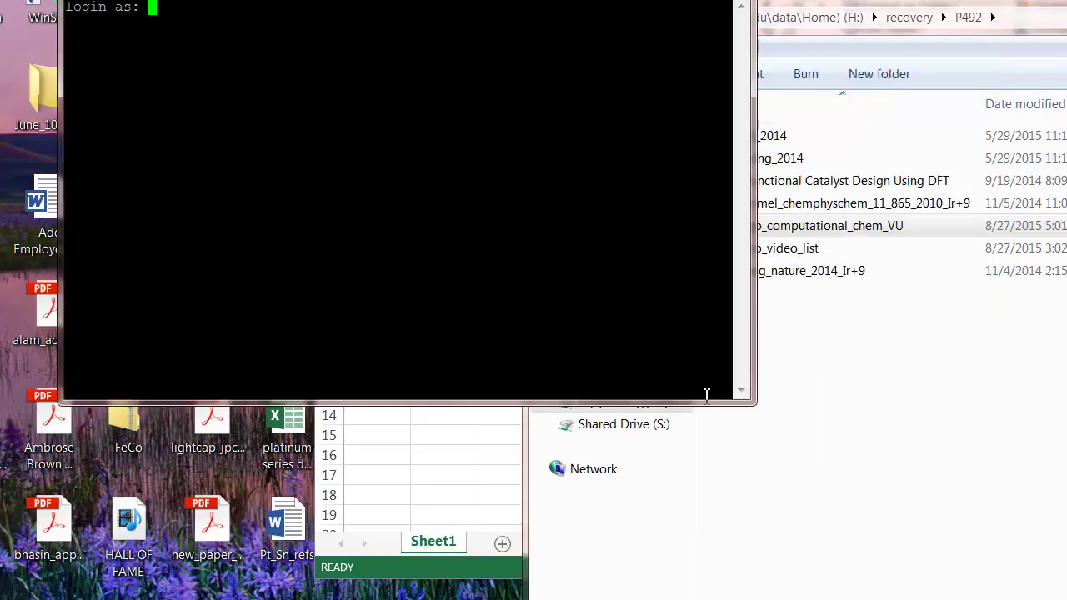
Log in to m0 with the account username and password.
text(szygmunt)
key(Return)
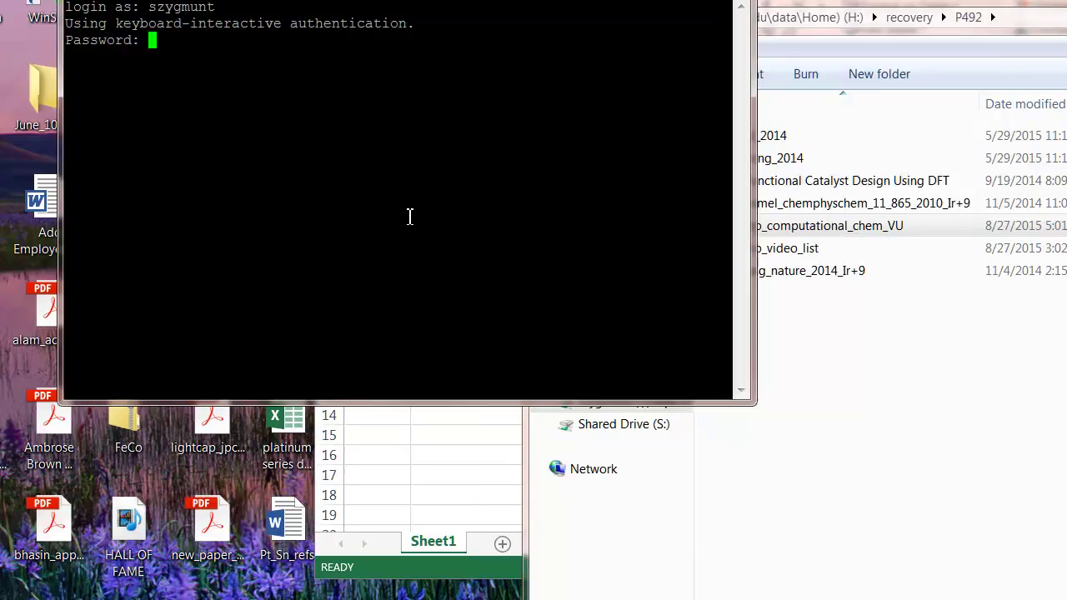
key(Return)
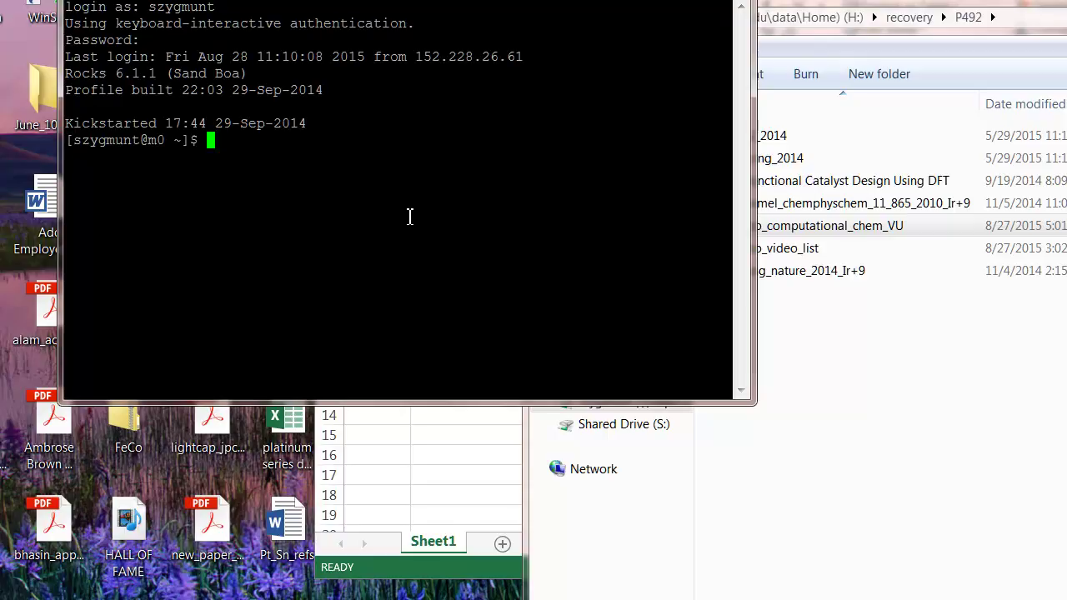
Connect to compute-1-7 with ssh -Y and launch GaussView there using gv &.
text(ssh -Y)
text(comu)
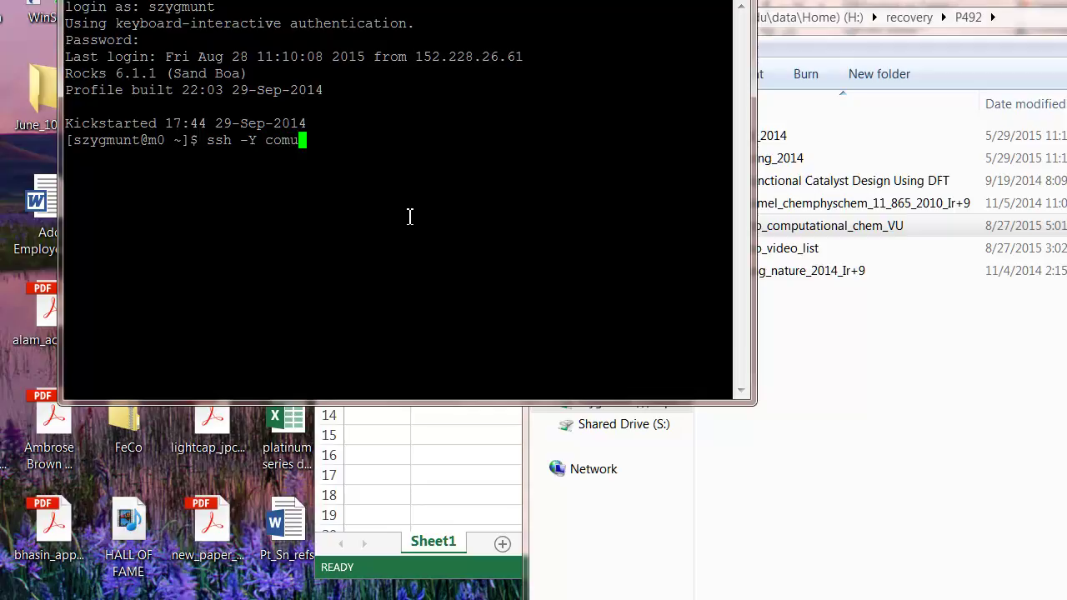
key(BackSpace)
text(pute-1-7)
key(Return)
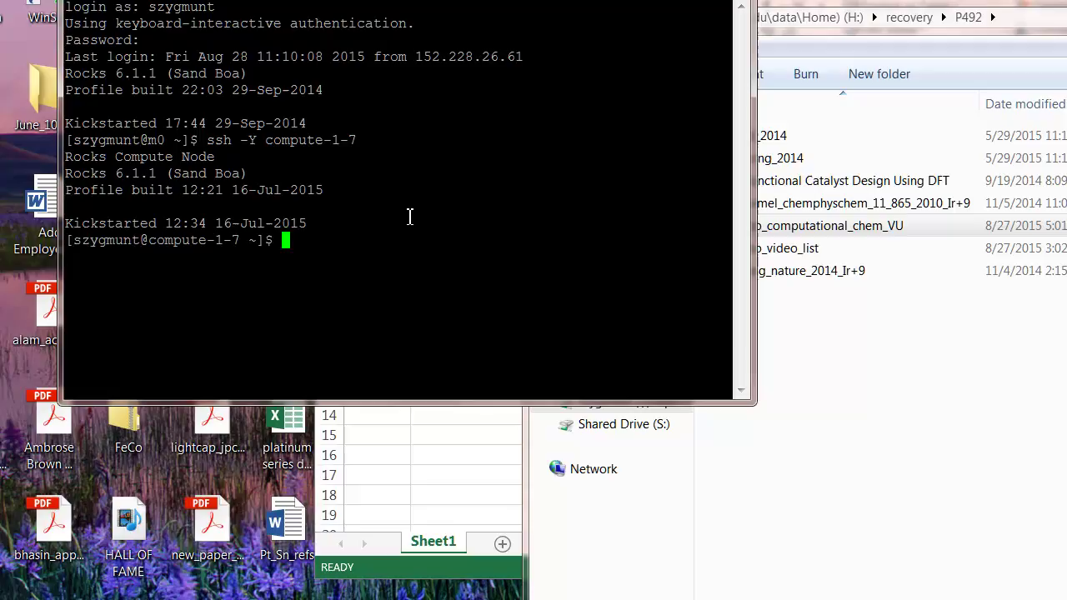
text(gv &)
key(Return)
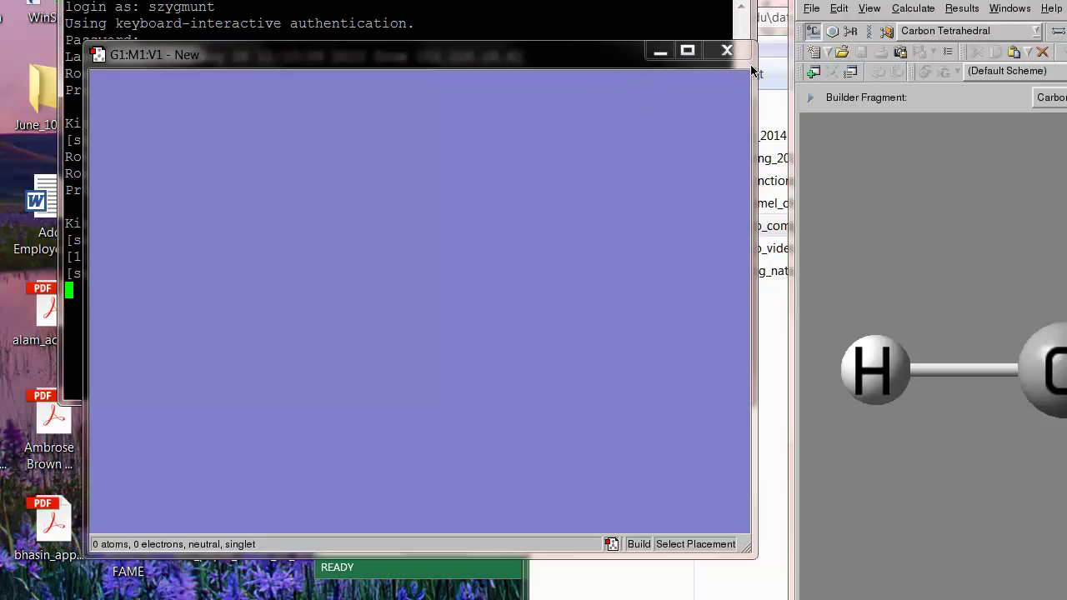
Place a tetrahedral carbon and attach a second CH3 to form ethane, then rotate it end-on.
click(427, 268)
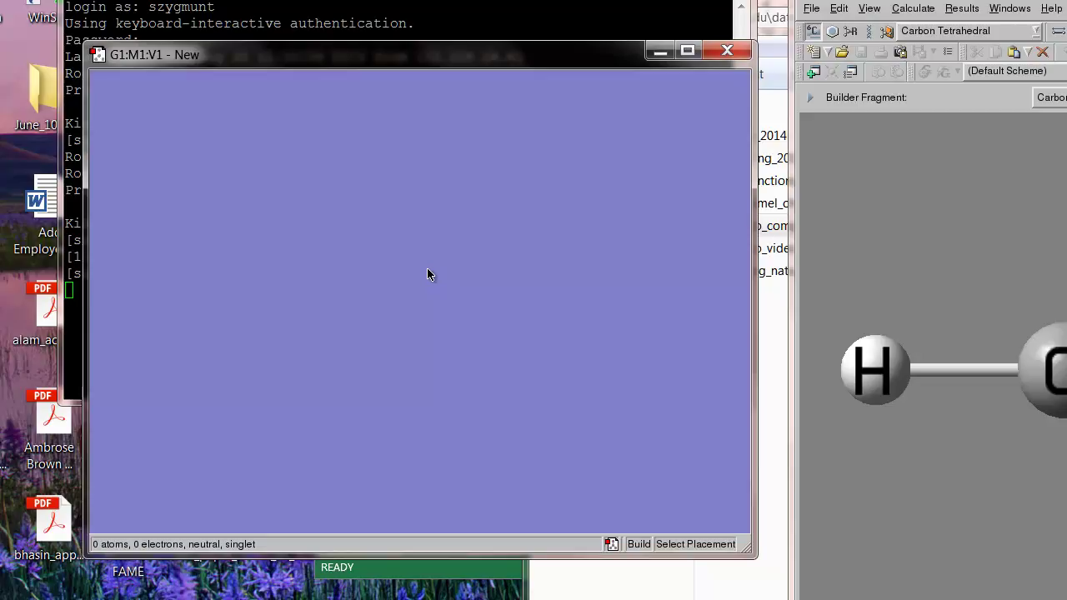
click(427, 274)
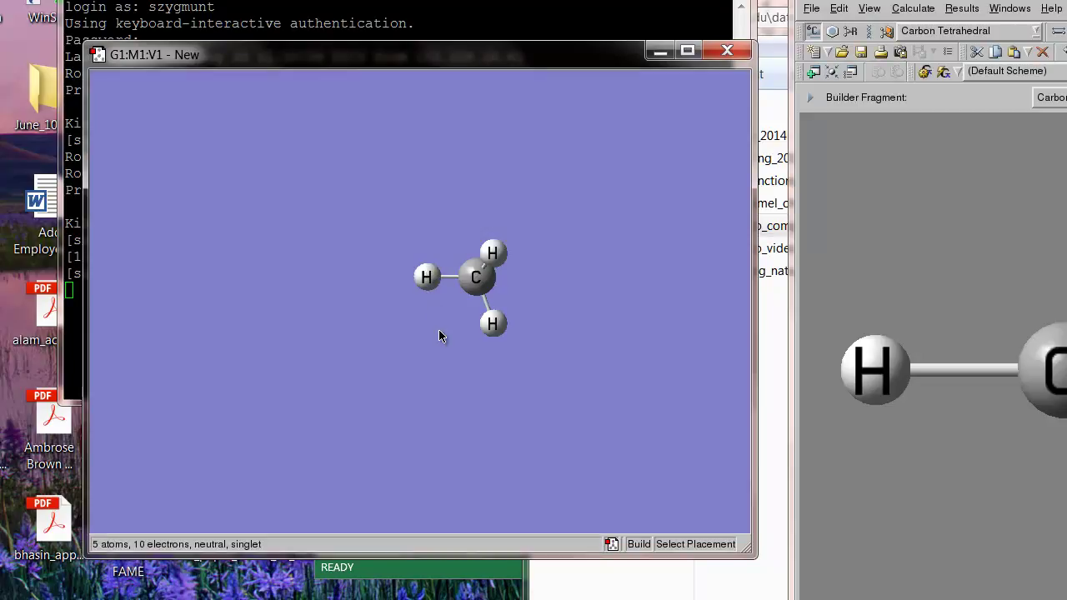
click(426, 280)
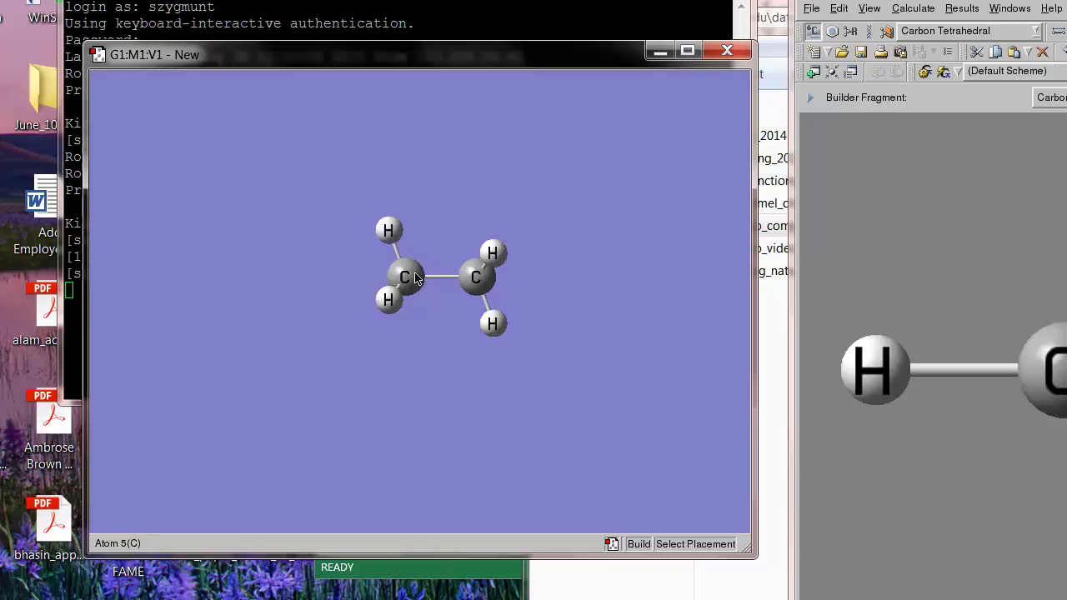
mouse_move(350, 276)
mouse_down()
mouse_move(454, 278)
mouse_move(370, 277)
mouse_up()
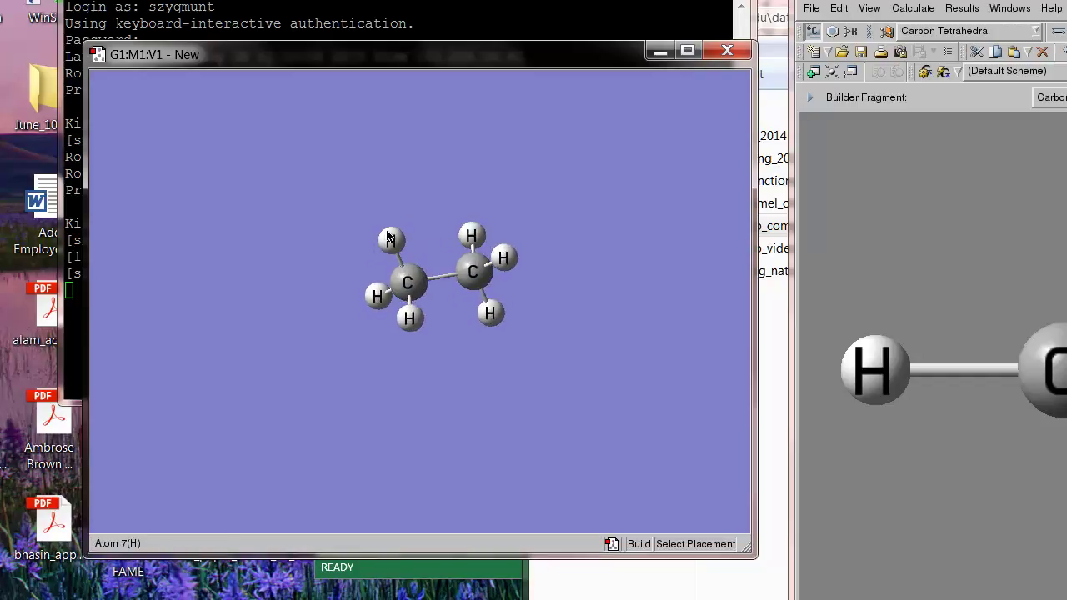
mouse_move(341, 247)
mouse_down()
mouse_move(443, 217)
mouse_move(398, 238)
mouse_move(326, 240)
mouse_up()
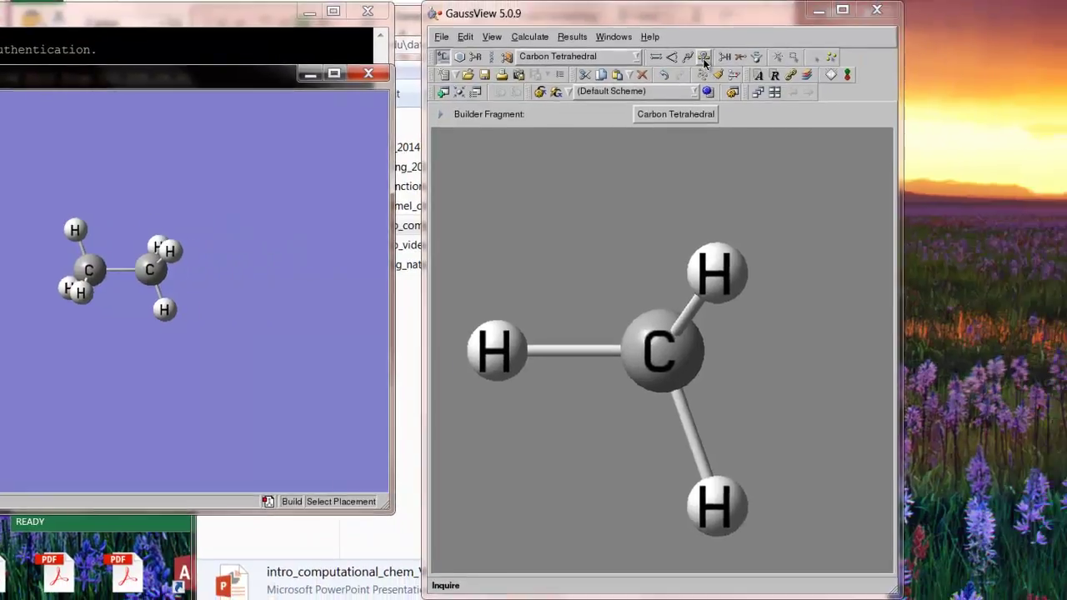
Inquire on both carbons to read the 1.54000 C–C bond length, then clear the picks.
click(704, 58)
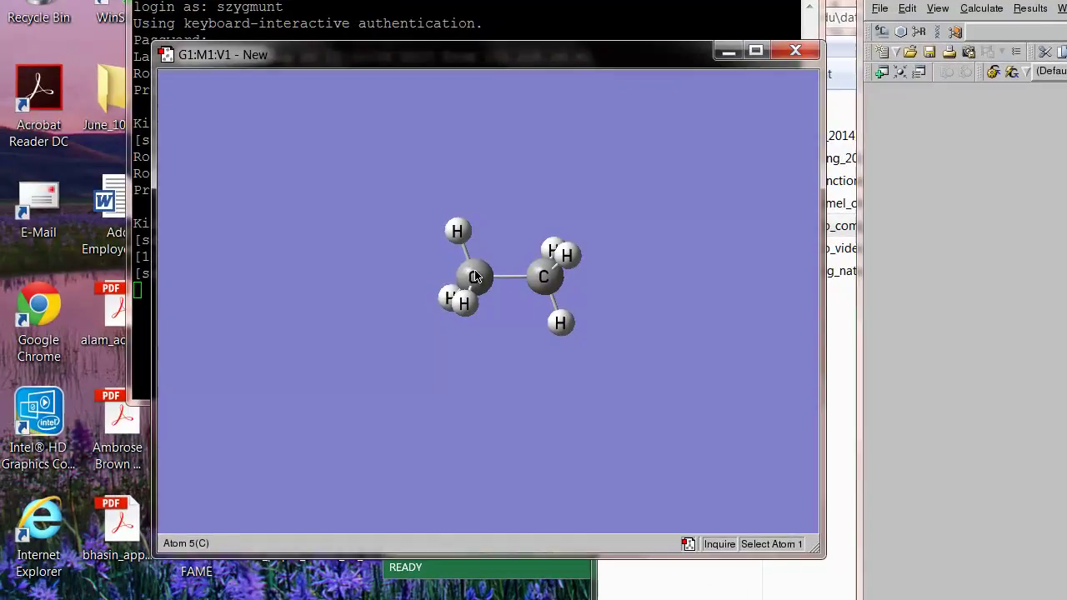
click(91, 270)
click(541, 278)
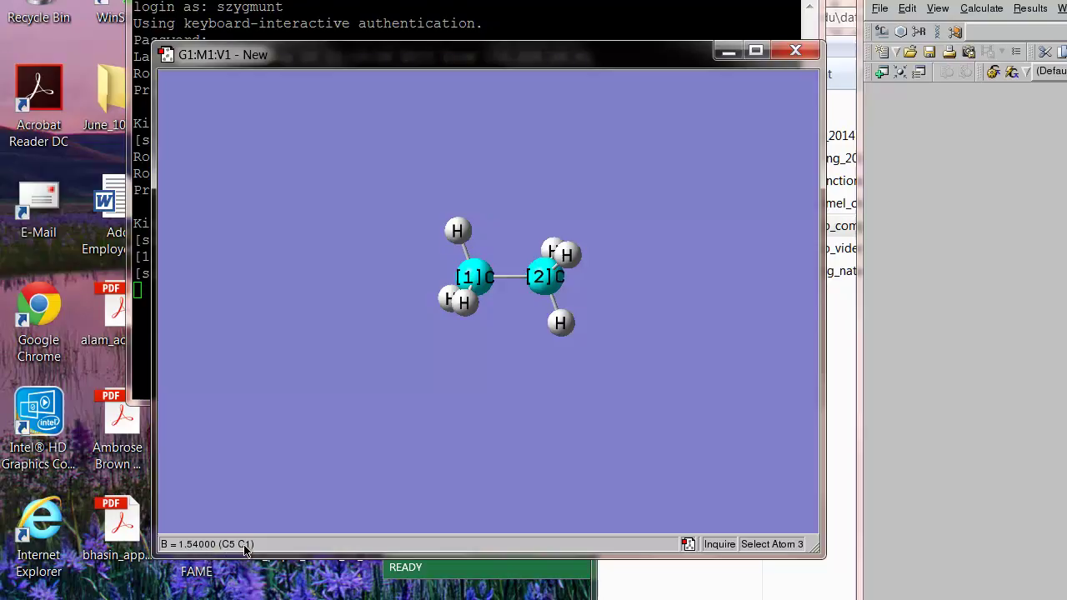
click(338, 453)
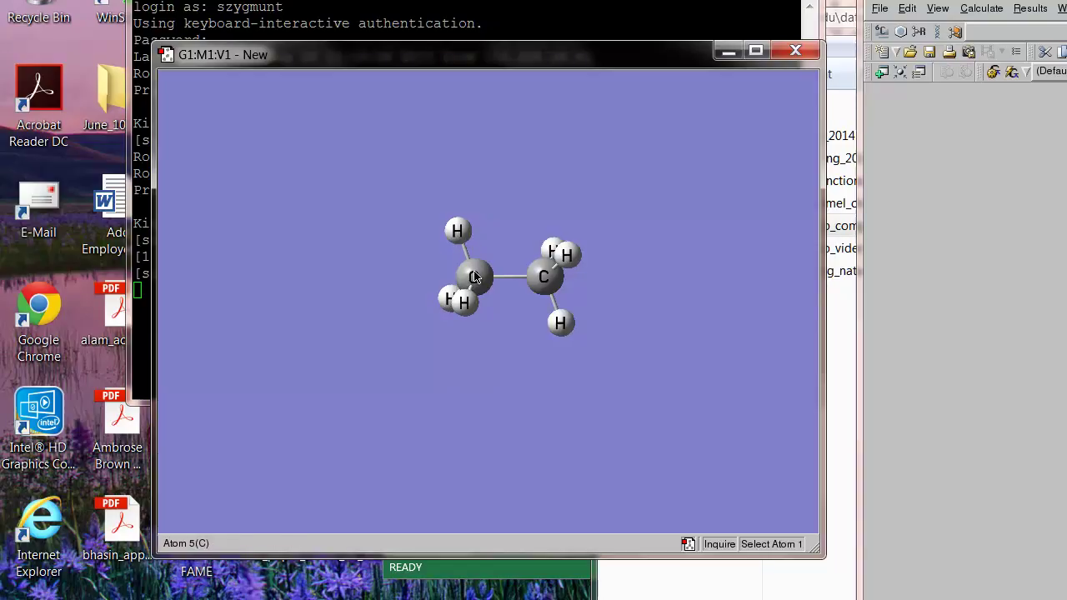
click(456, 231)
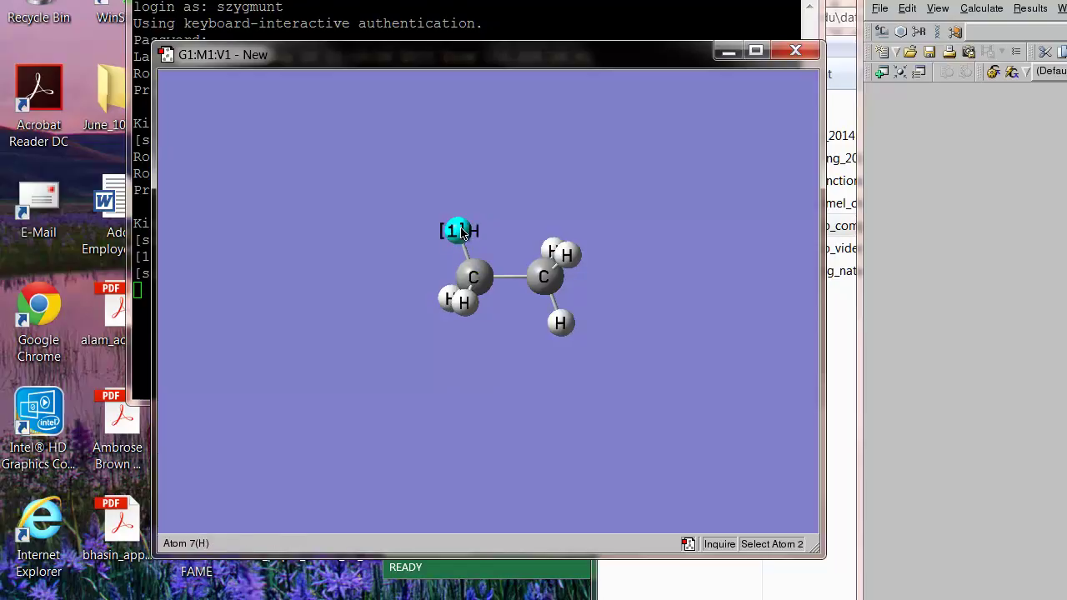
click(474, 277)
click(544, 278)
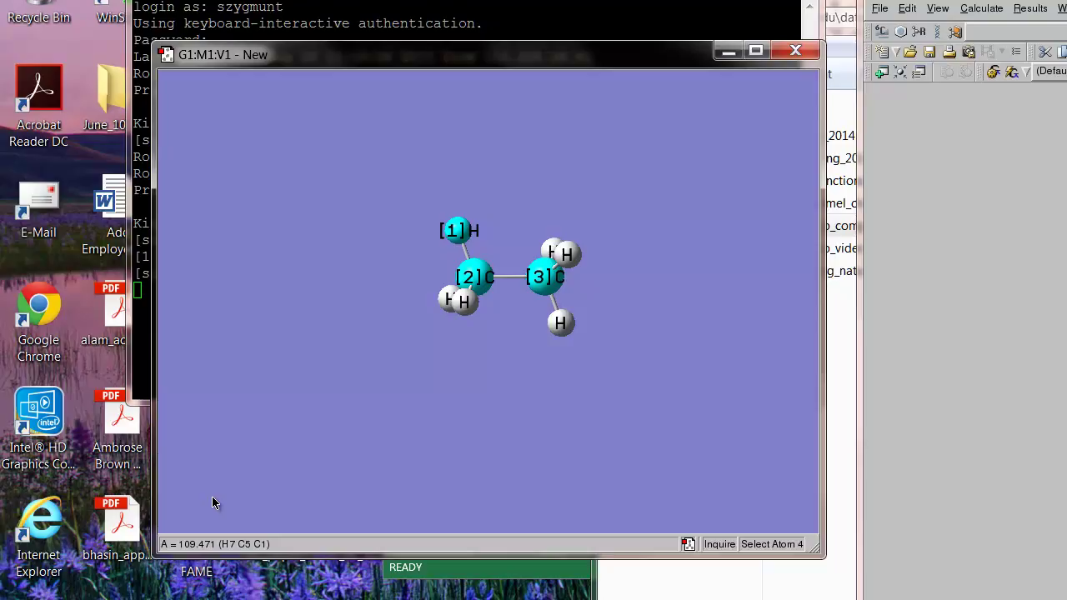
click(308, 434)
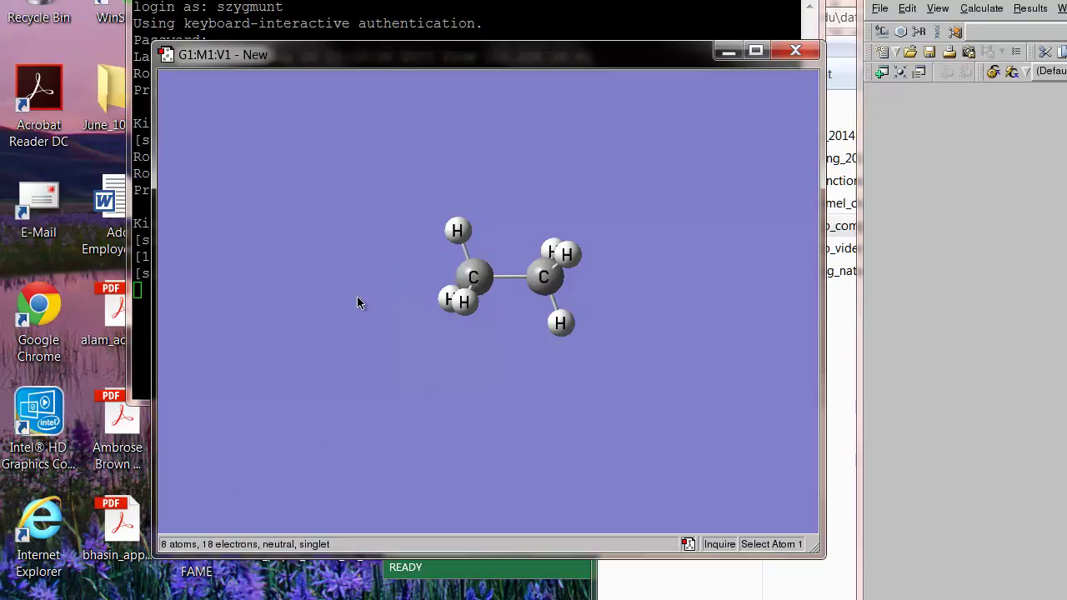
Pick H7, C5, C1 and H2 to read the staggered dihedral of 179.889°.
mouse_move(356, 296)
mouse_down()
mouse_move(445, 291)
mouse_move(395, 298)
mouse_move(375, 314)
mouse_move(370, 305)
mouse_up()
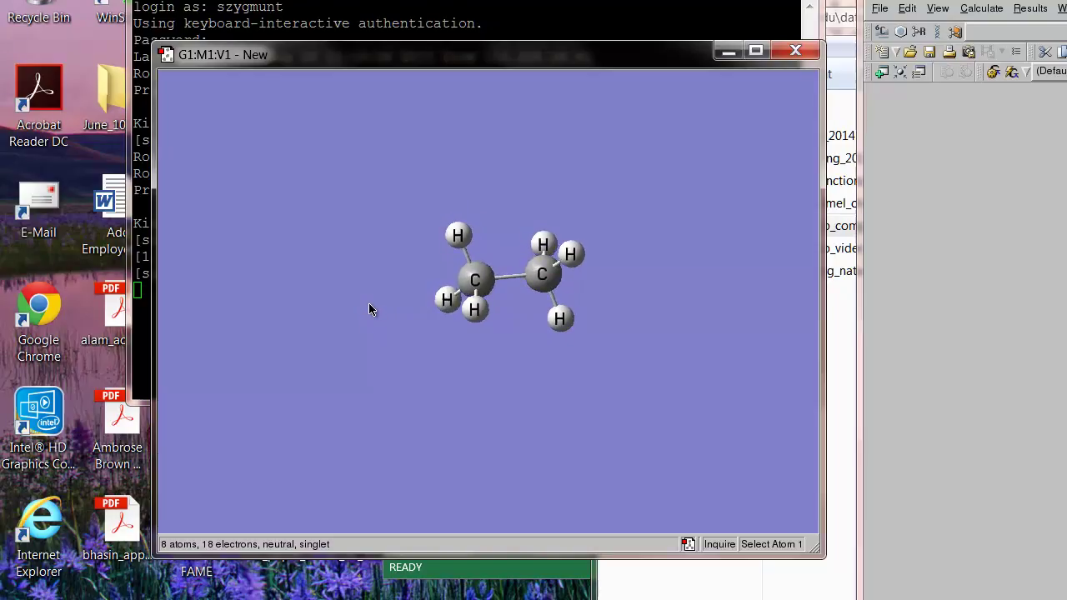
click(460, 238)
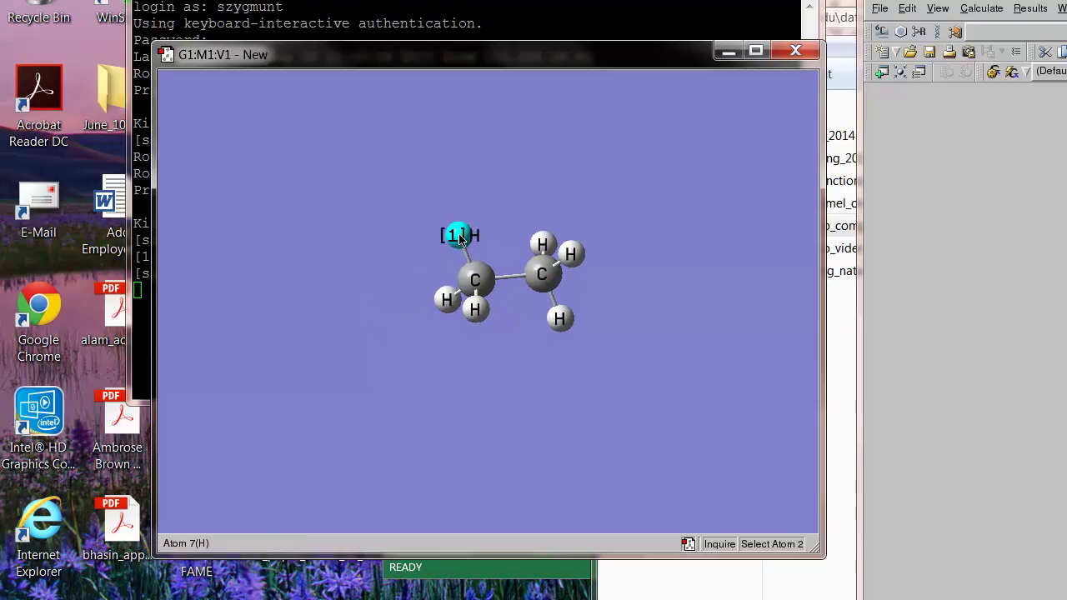
click(480, 286)
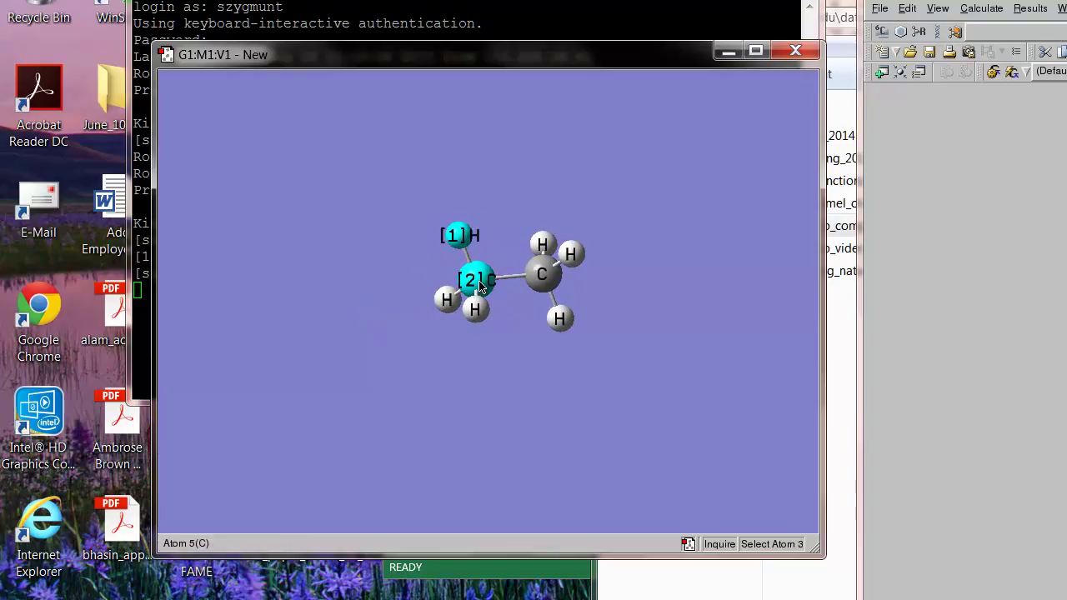
click(542, 275)
click(561, 320)
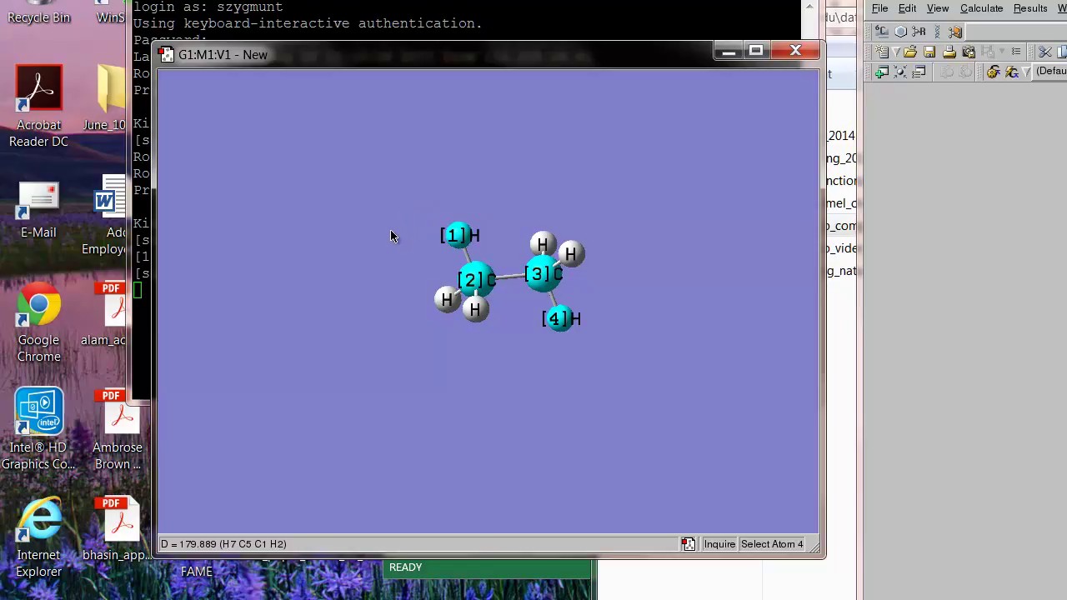
Rotate the ethane to sight down the C–C bond and back, then clear the dihedral picks.
mouse_move(390, 231)
mouse_down()
mouse_move(441, 229)
mouse_move(386, 233)
mouse_up()
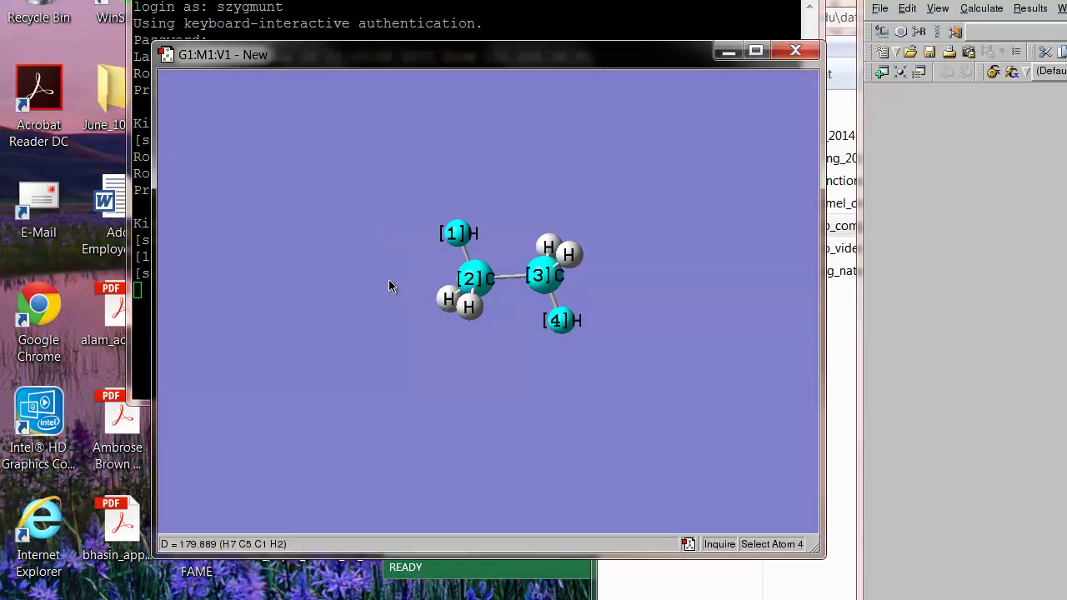
drag(390, 286, 445, 282)
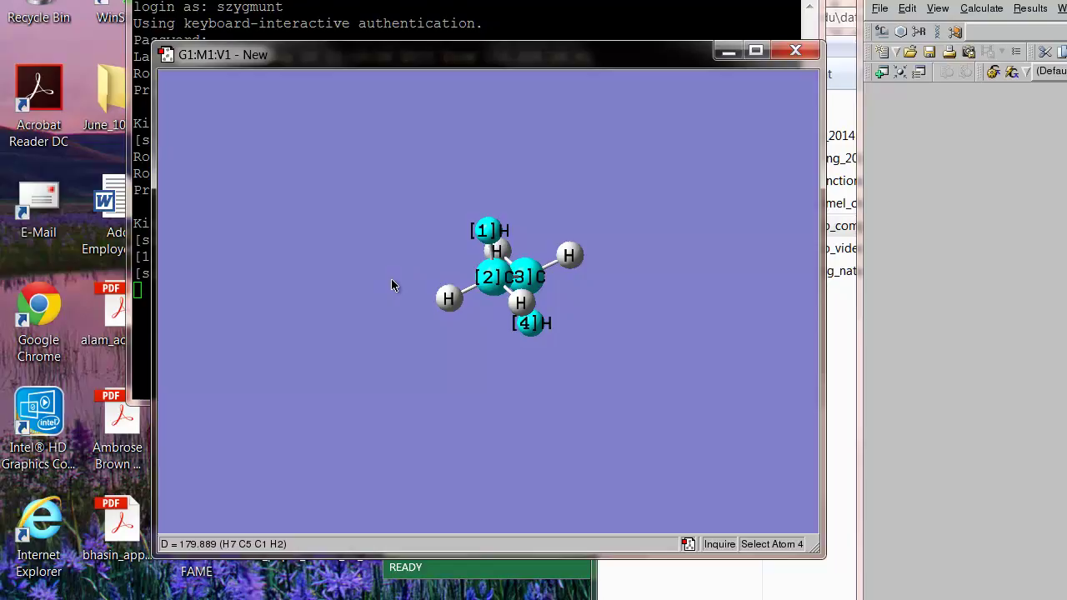
drag(391, 286, 424, 286)
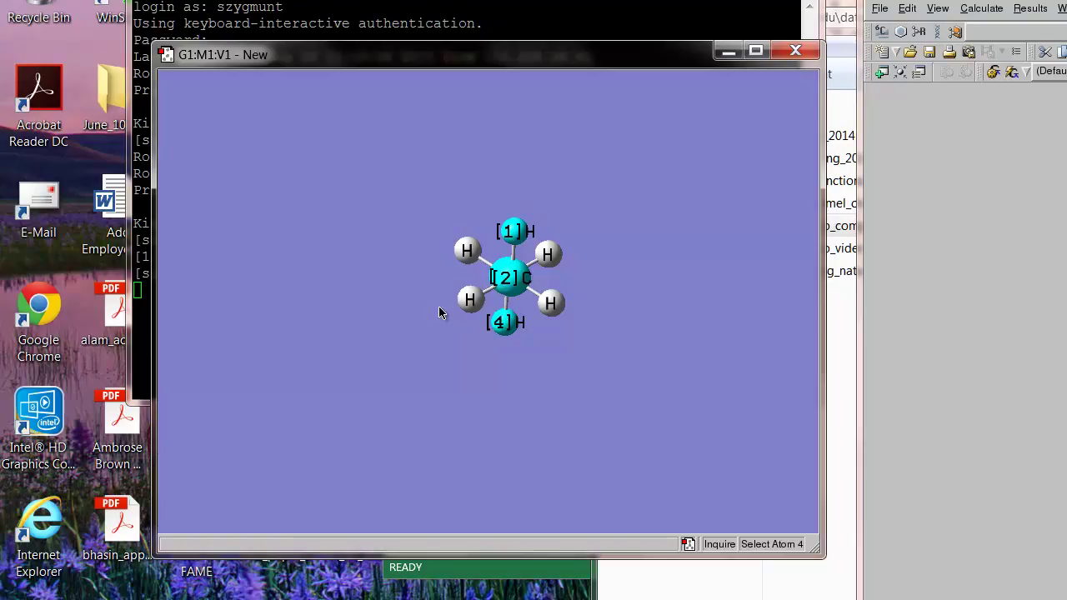
drag(440, 307, 359, 324)
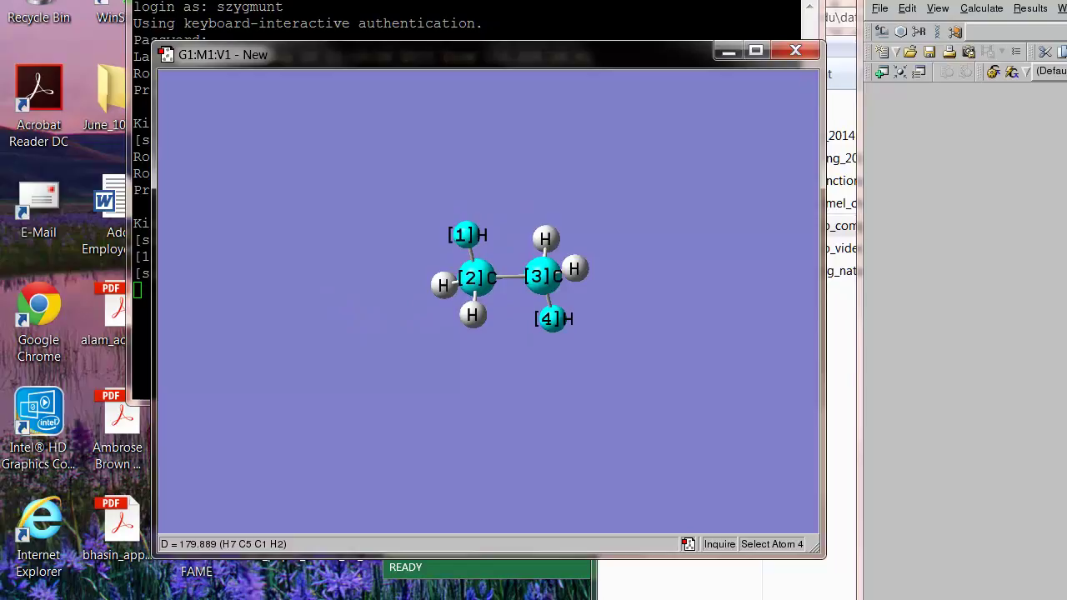
click(658, 228)
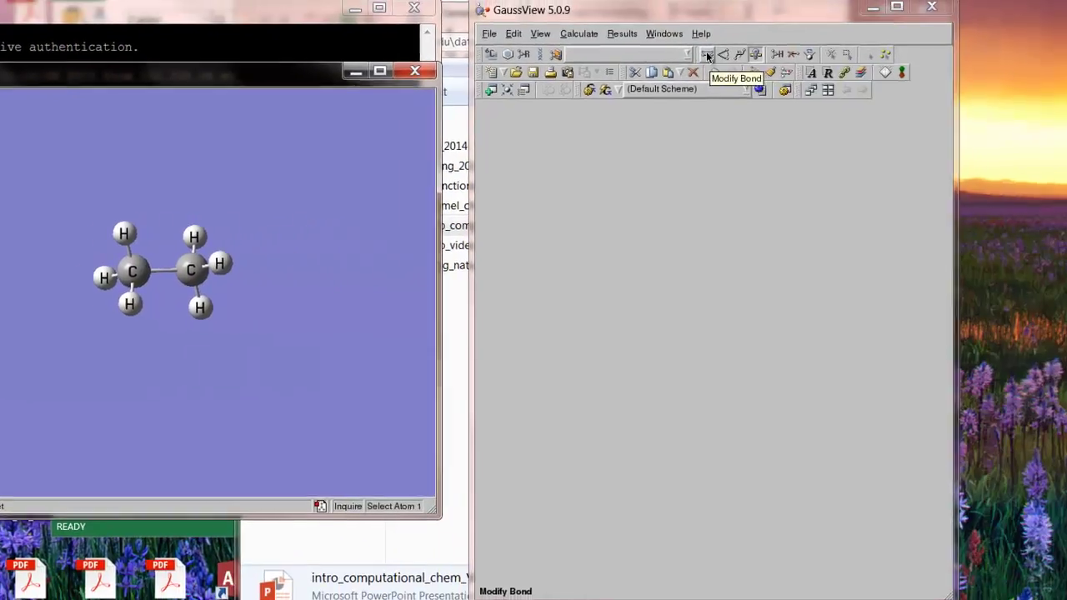
Open Modify Bond on the C–C bond and try new lengths, including a typed value of 1.56.
click(707, 55)
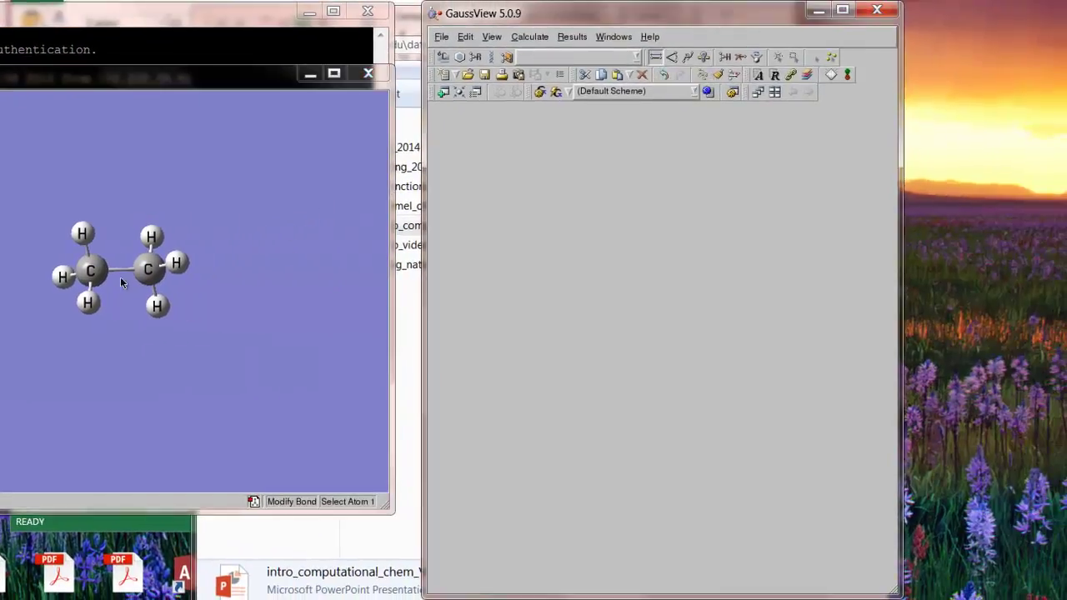
click(96, 273)
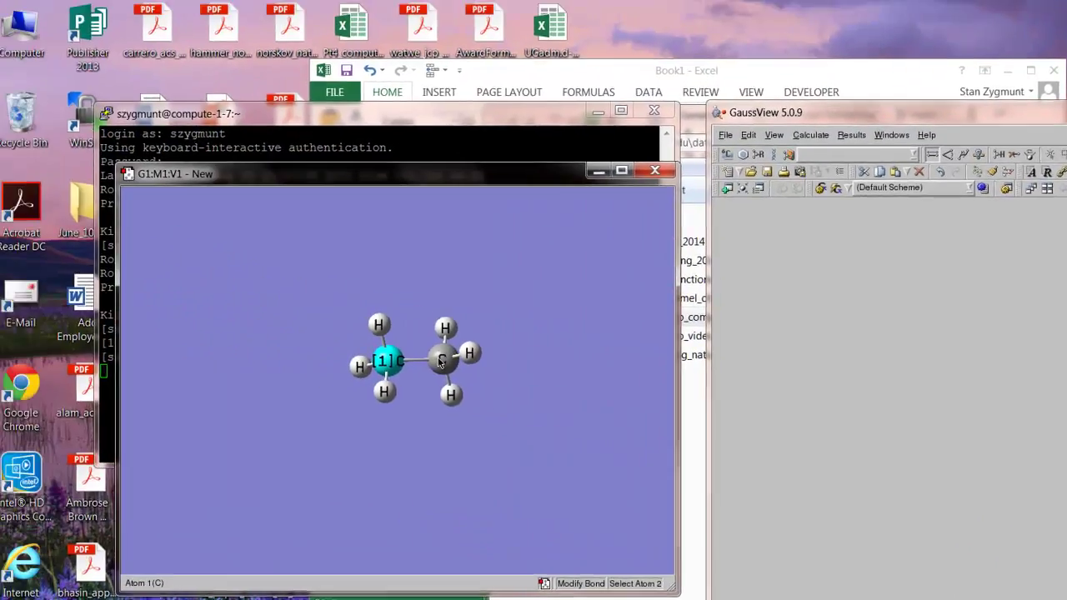
click(440, 361)
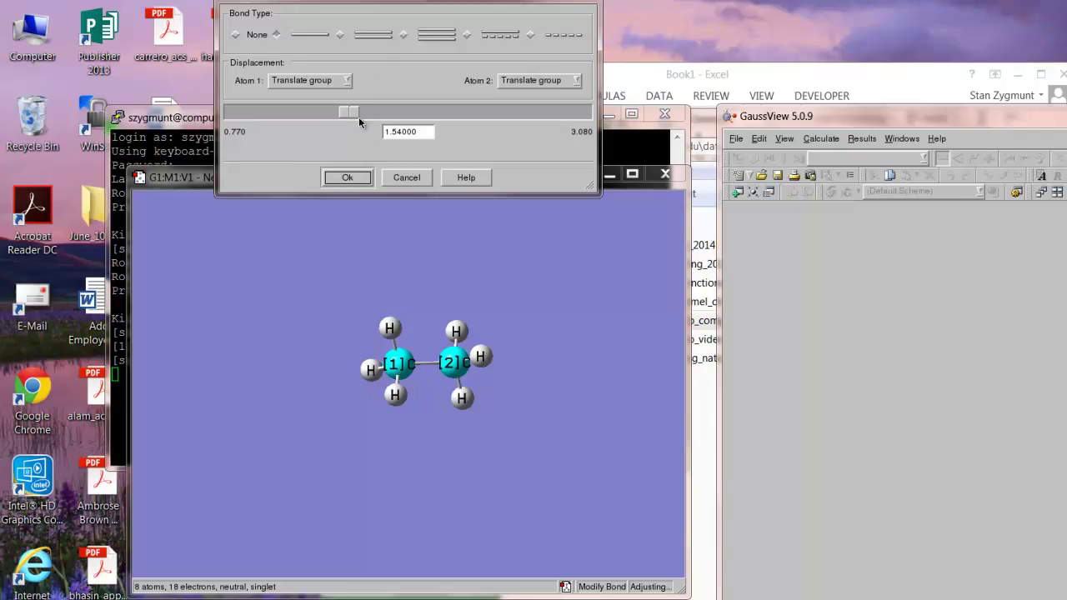
drag(356, 117, 396, 118)
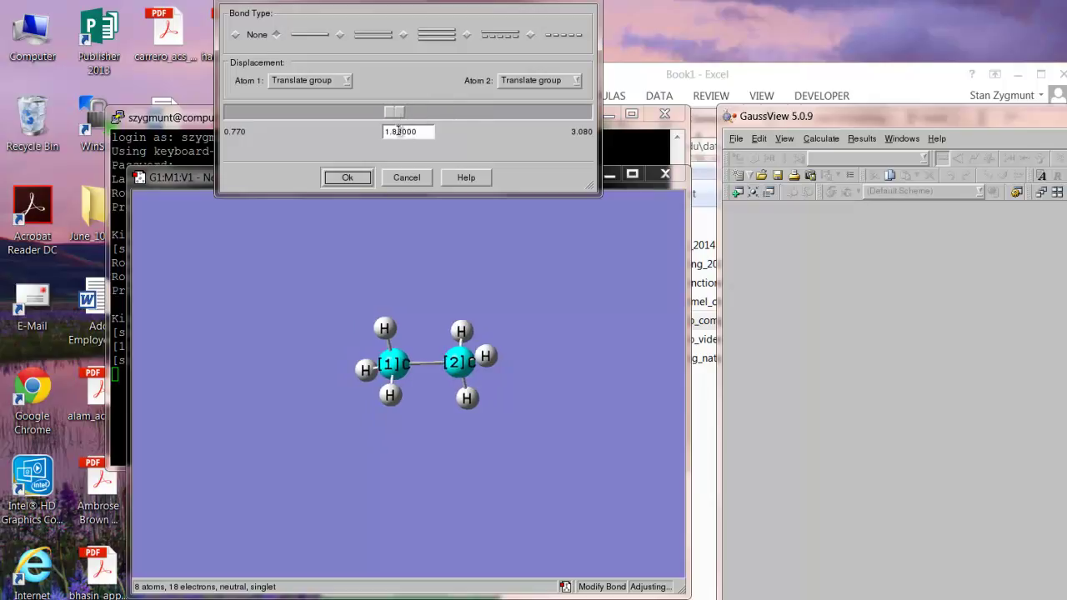
click(403, 132)
key(BackSpace)
key(BackSpace)
key(BackSpace)
key(BackSpace)
text(1.56)
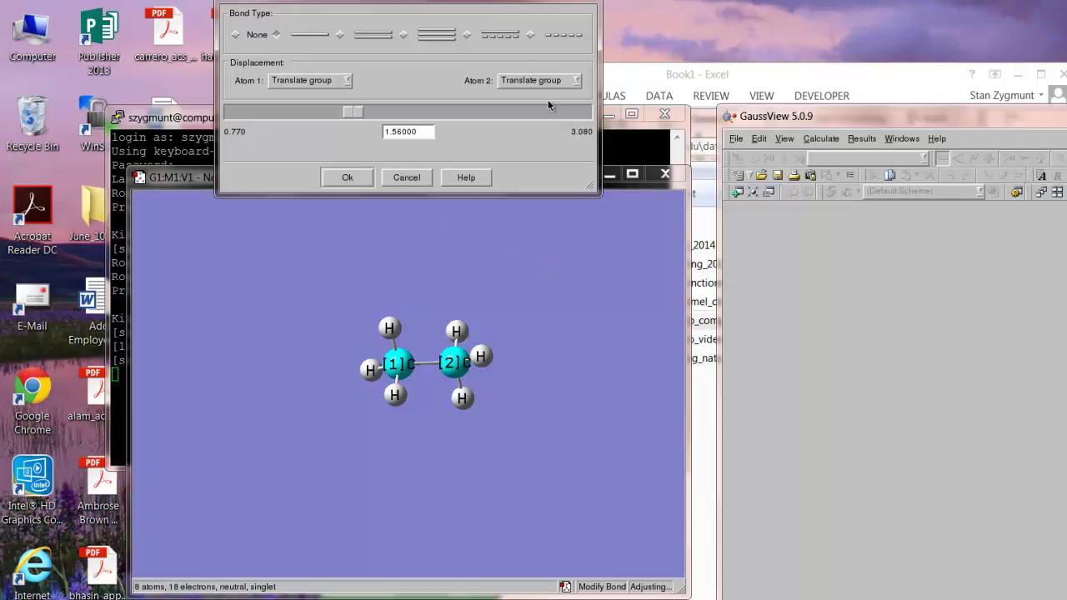
Set Atom 2 to Fixed, vary the bond length again, then cancel all changes.
click(573, 82)
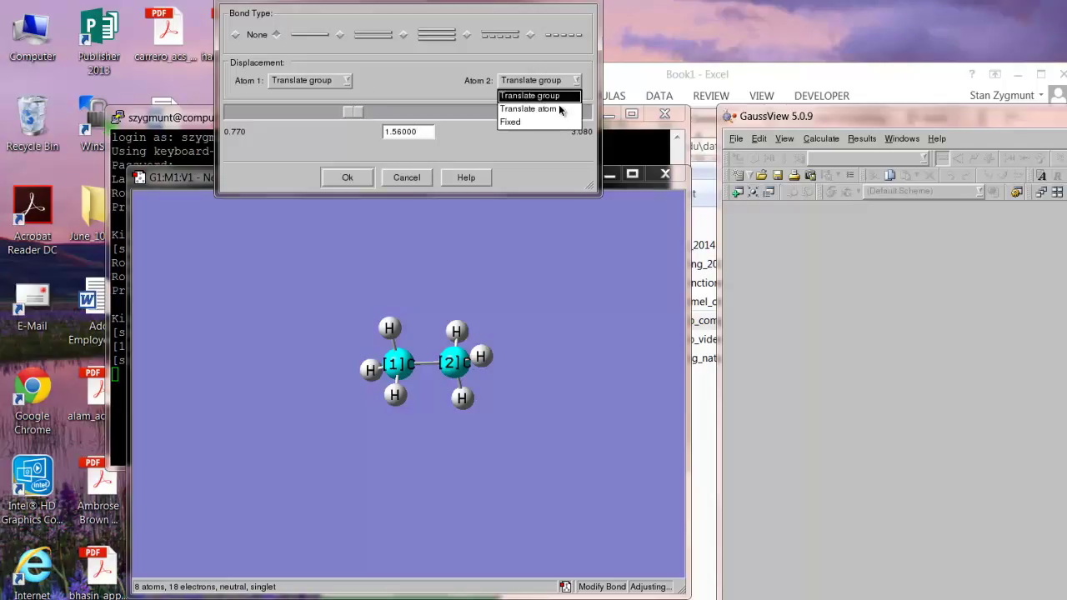
click(557, 121)
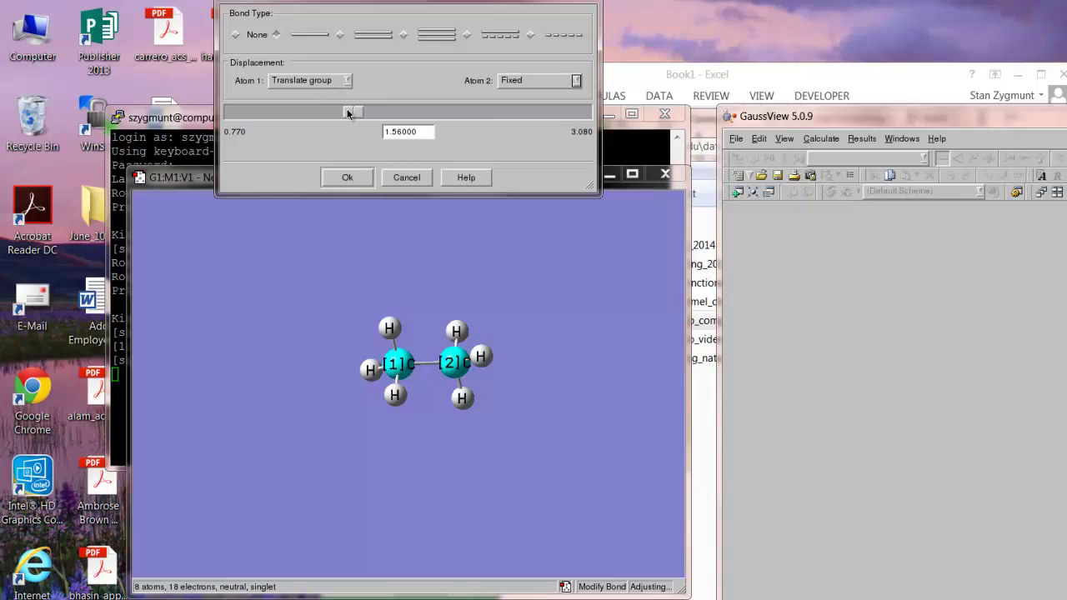
drag(349, 113, 398, 111)
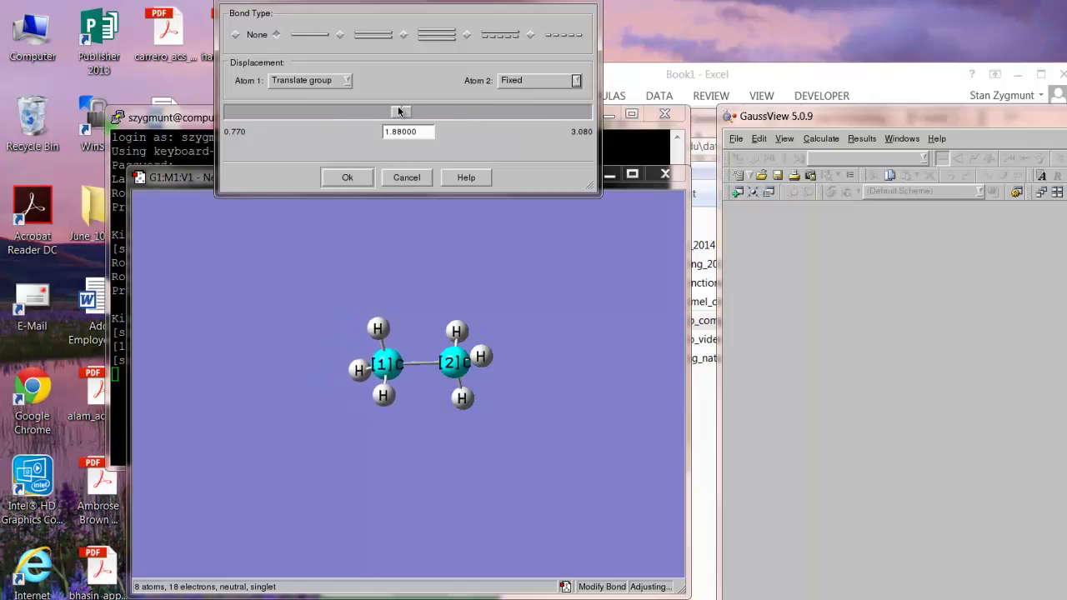
click(415, 175)
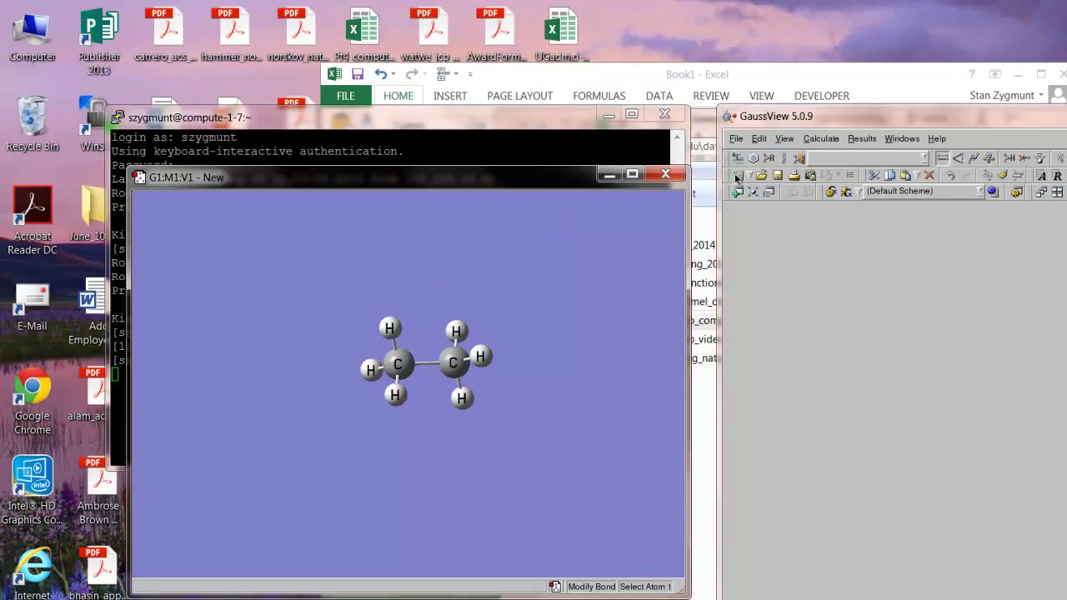
click(957, 158)
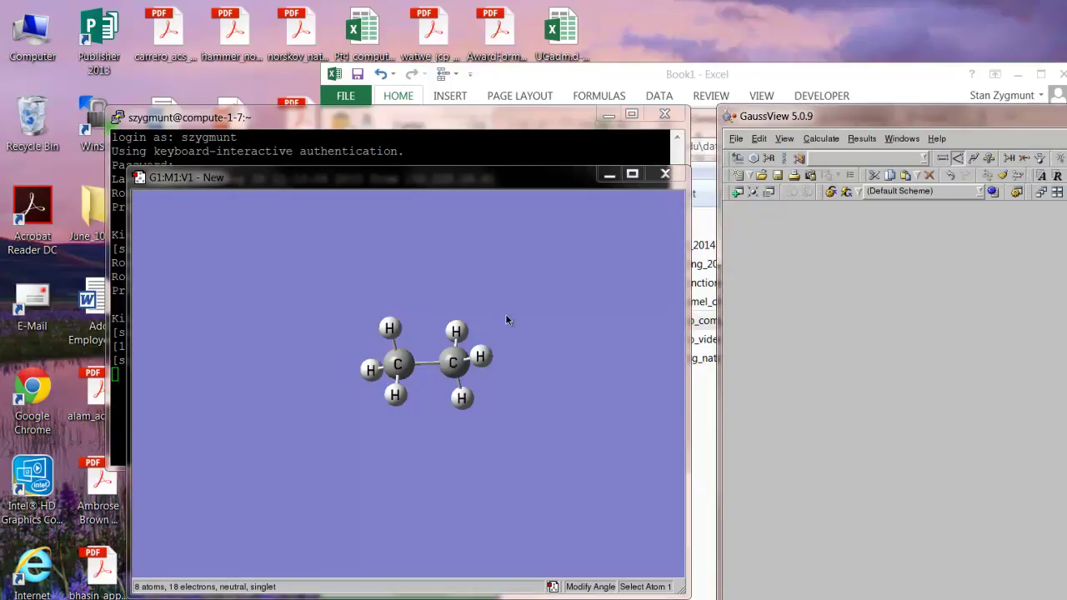
click(390, 331)
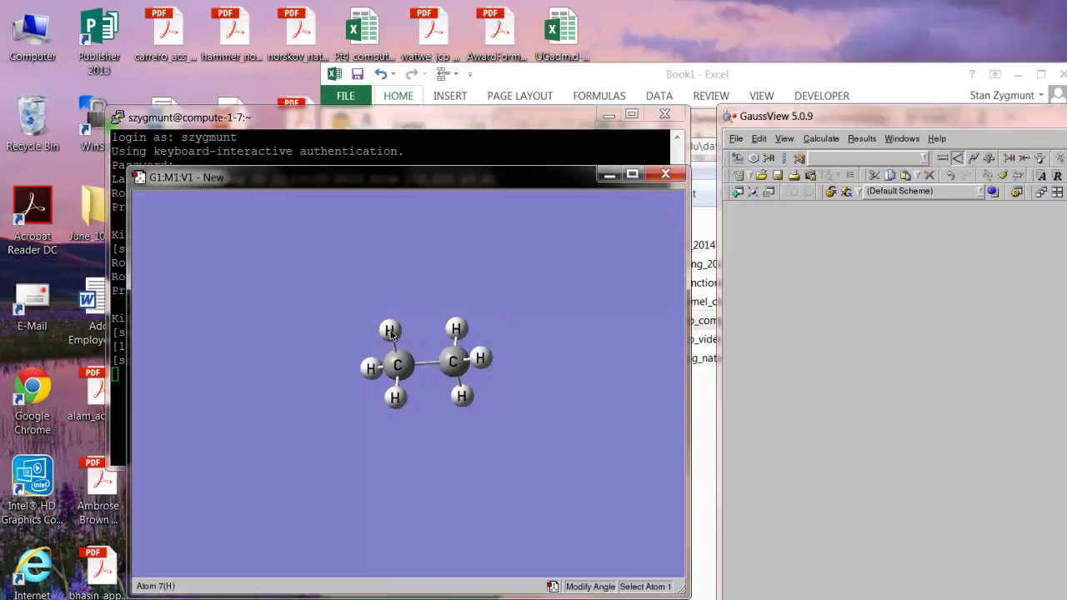
click(390, 330)
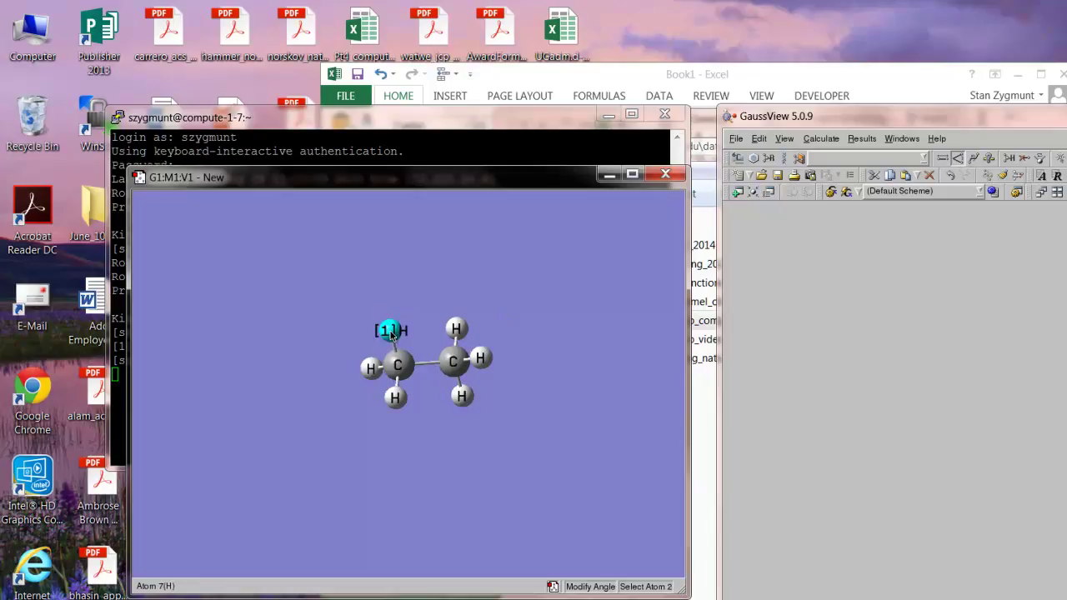
click(400, 372)
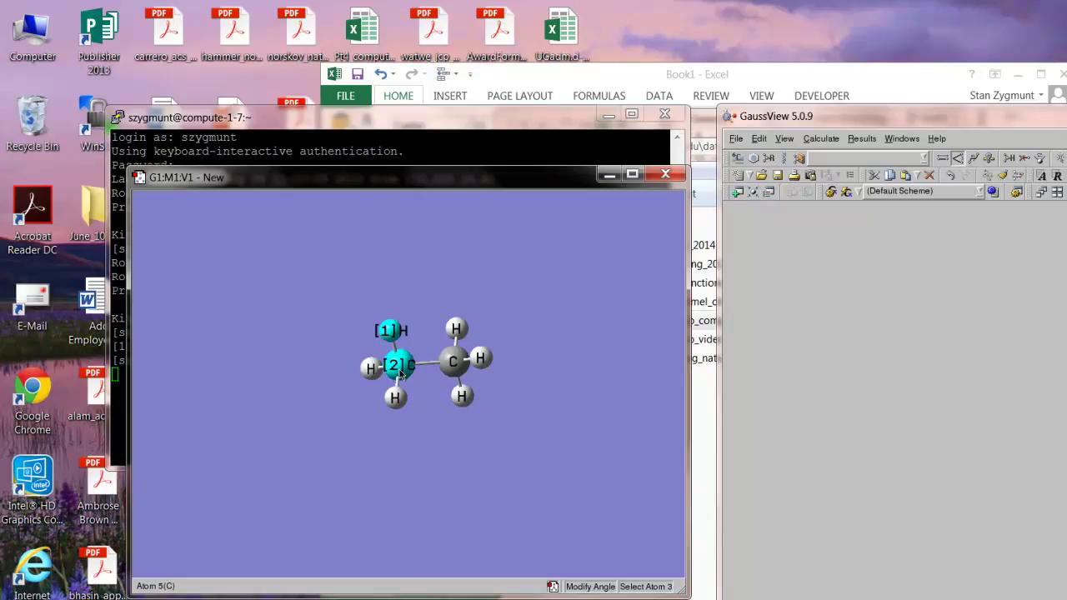
click(452, 364)
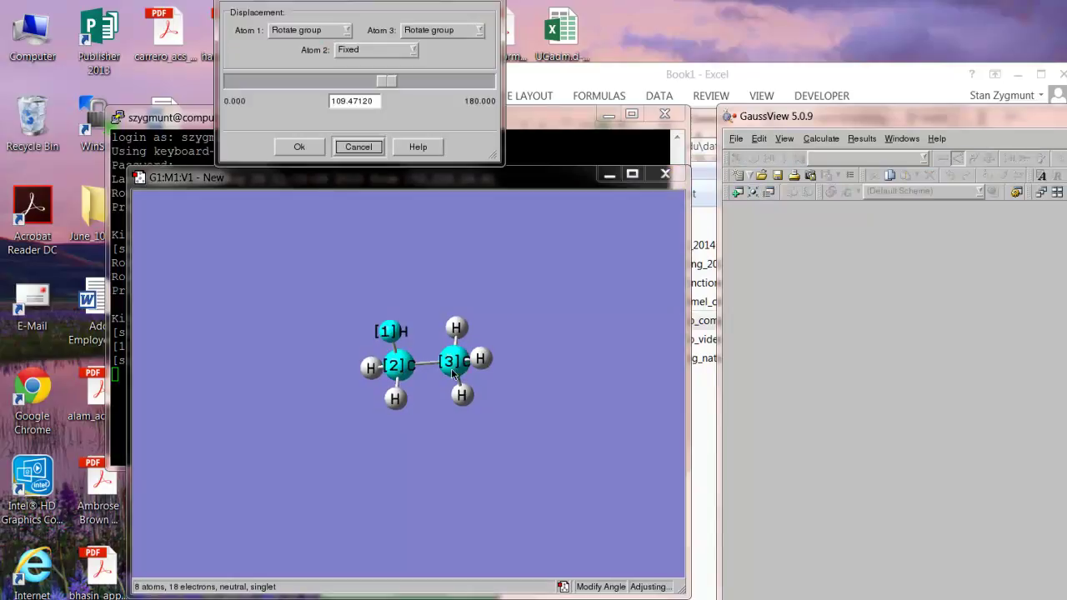
click(309, 35)
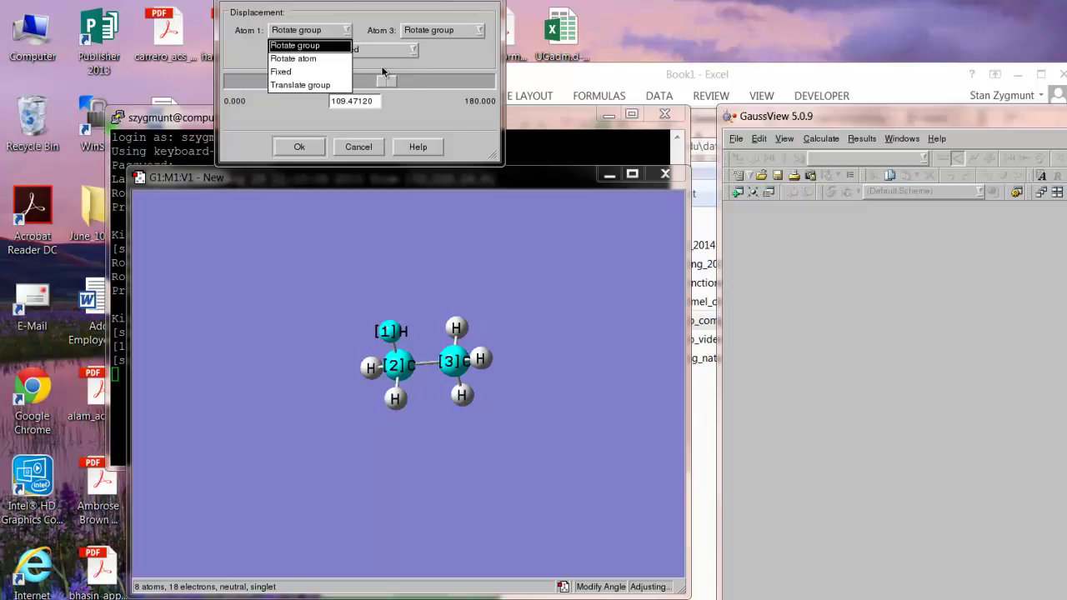
click(429, 105)
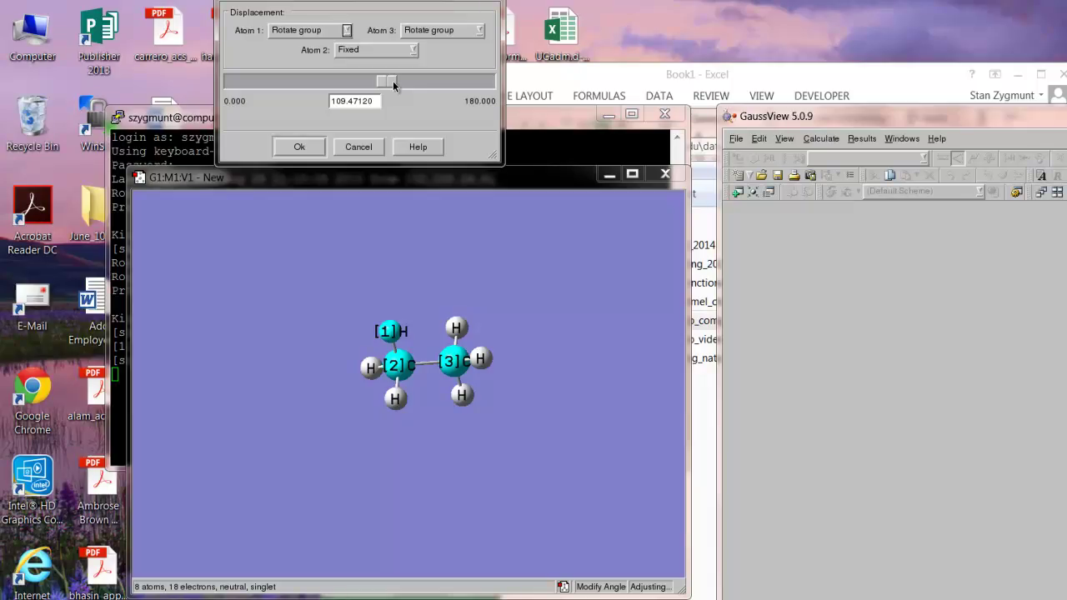
mouse_move(392, 80)
mouse_down()
mouse_move(434, 83)
mouse_move(323, 85)
mouse_move(385, 85)
mouse_up()
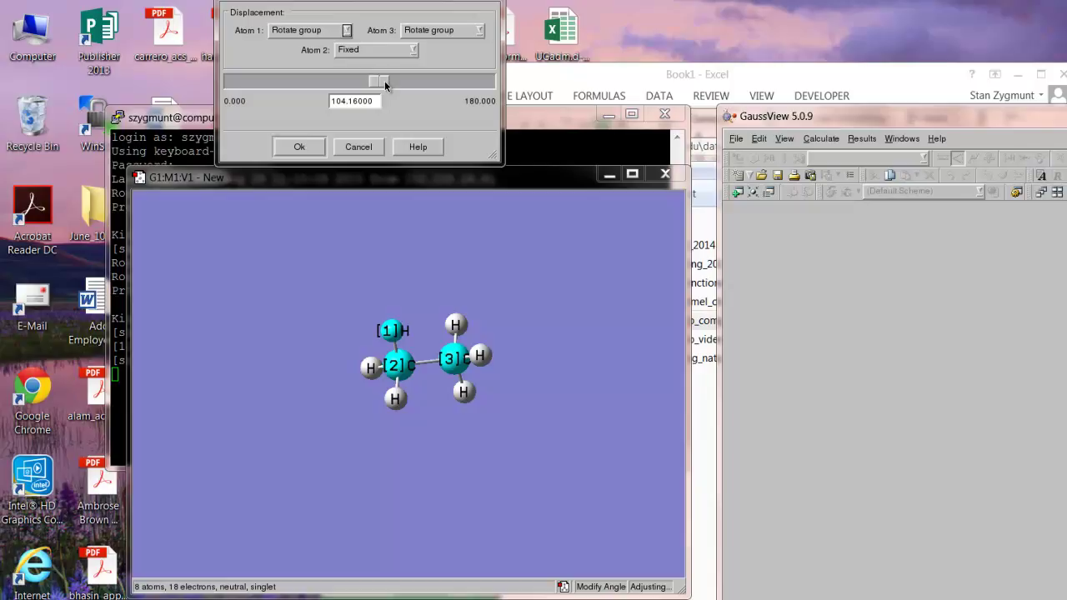
click(367, 147)
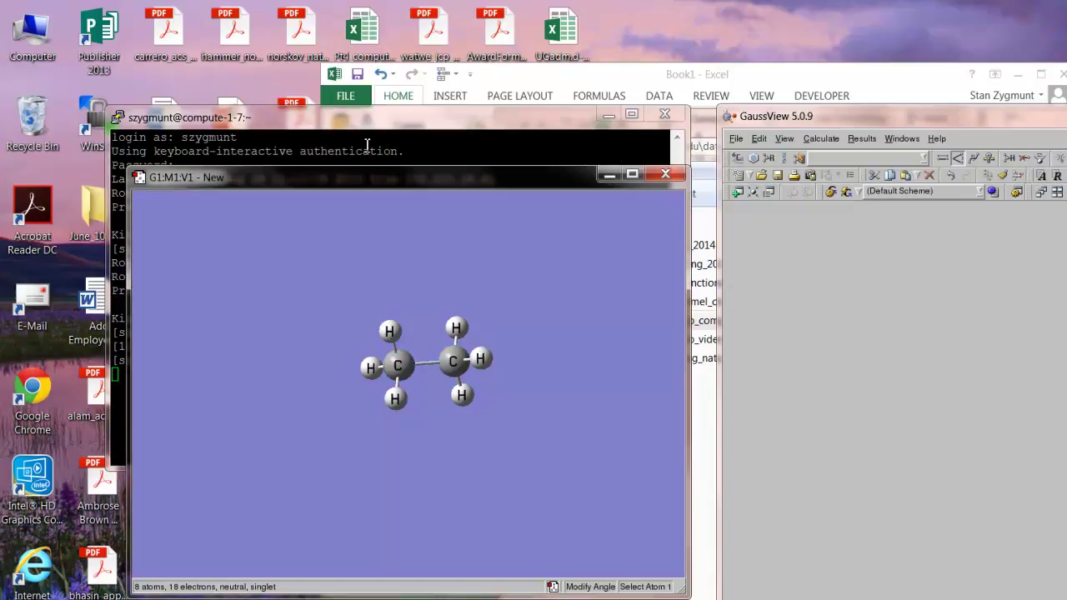
With Modify Dihedral, pick H, C, C, H to open the torsion reading -60.11111°.
click(980, 158)
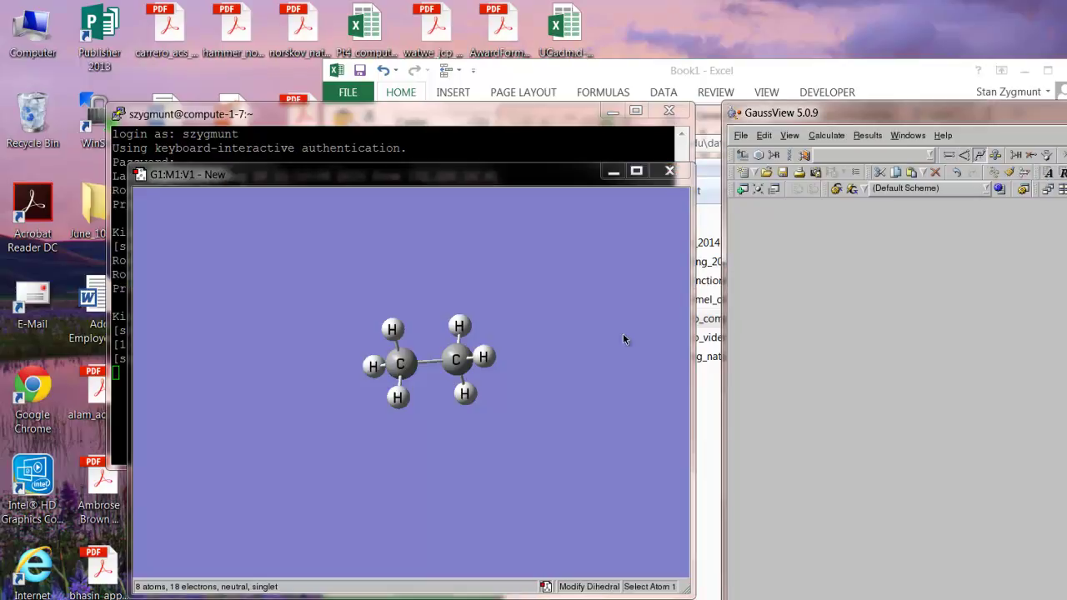
drag(478, 431, 508, 429)
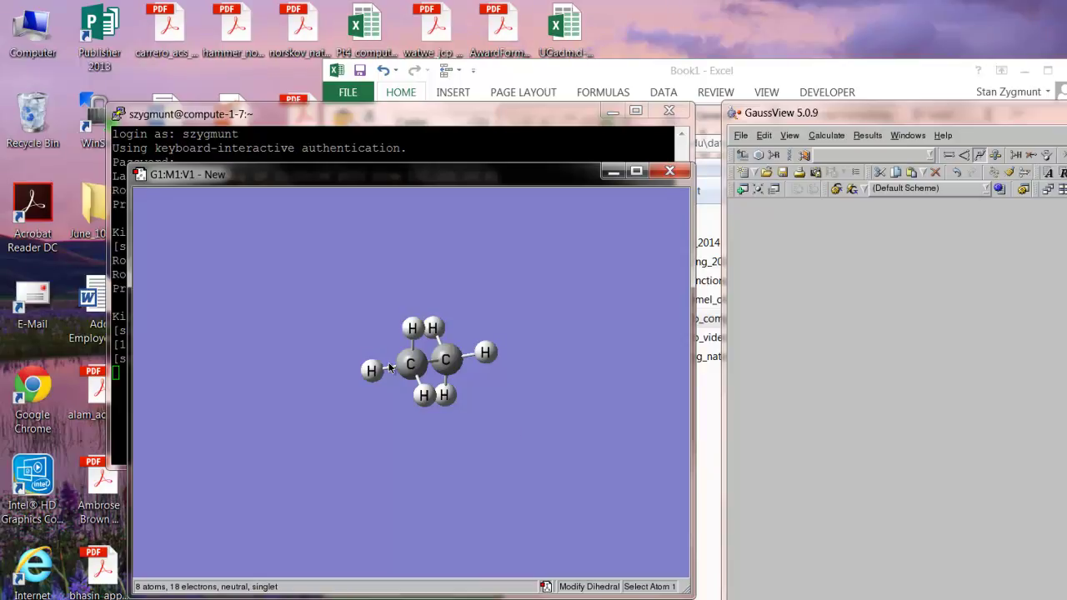
click(414, 329)
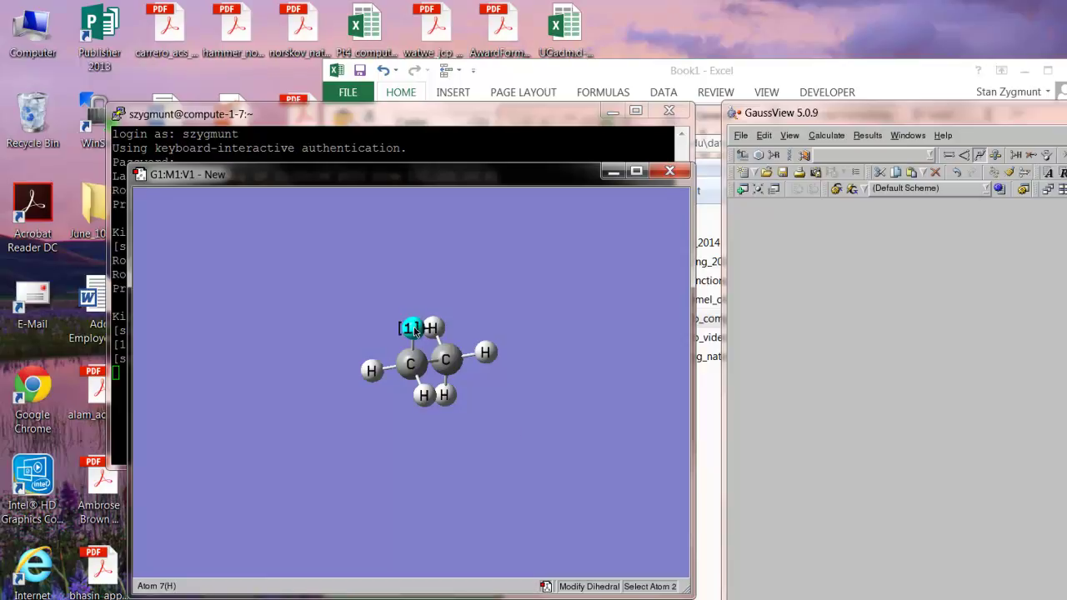
click(411, 361)
click(446, 359)
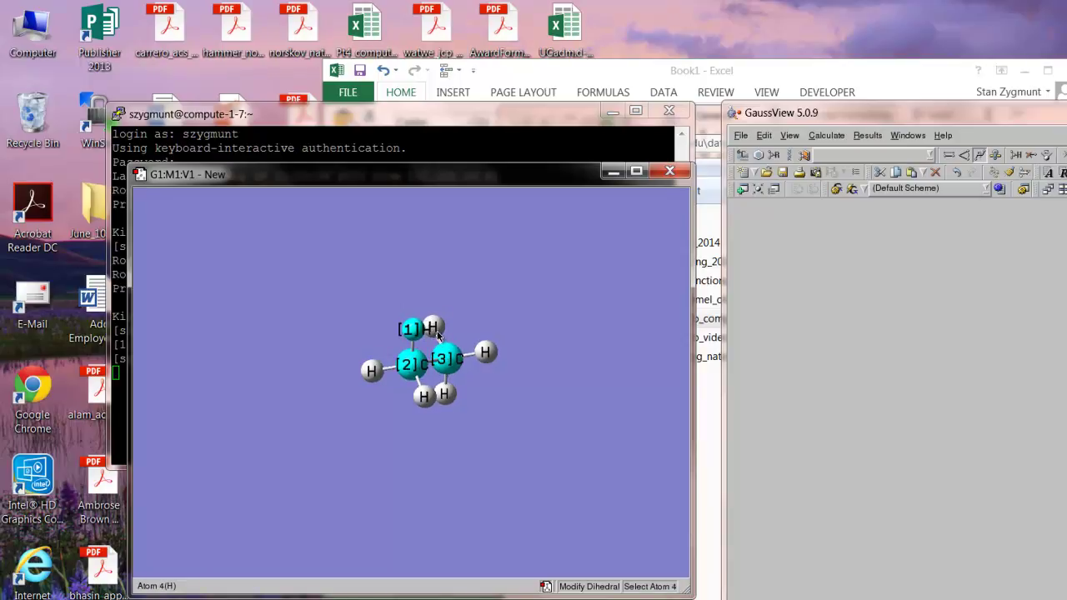
click(437, 336)
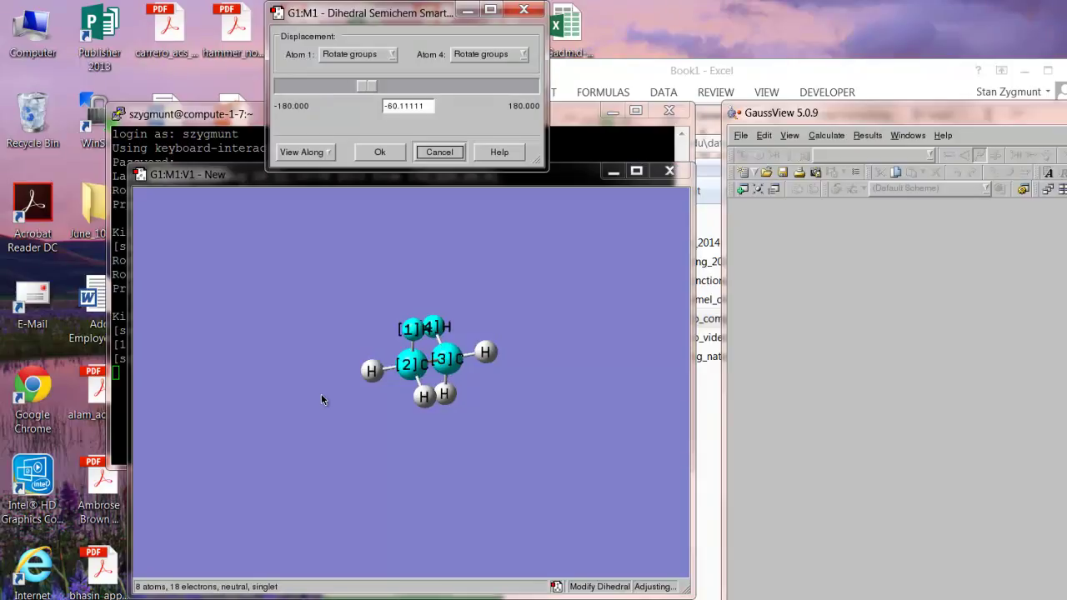
Turn one methyl group until the H–C–C–H dihedral reads 0.00000°, viewing along the C–C bond.
drag(312, 400, 347, 420)
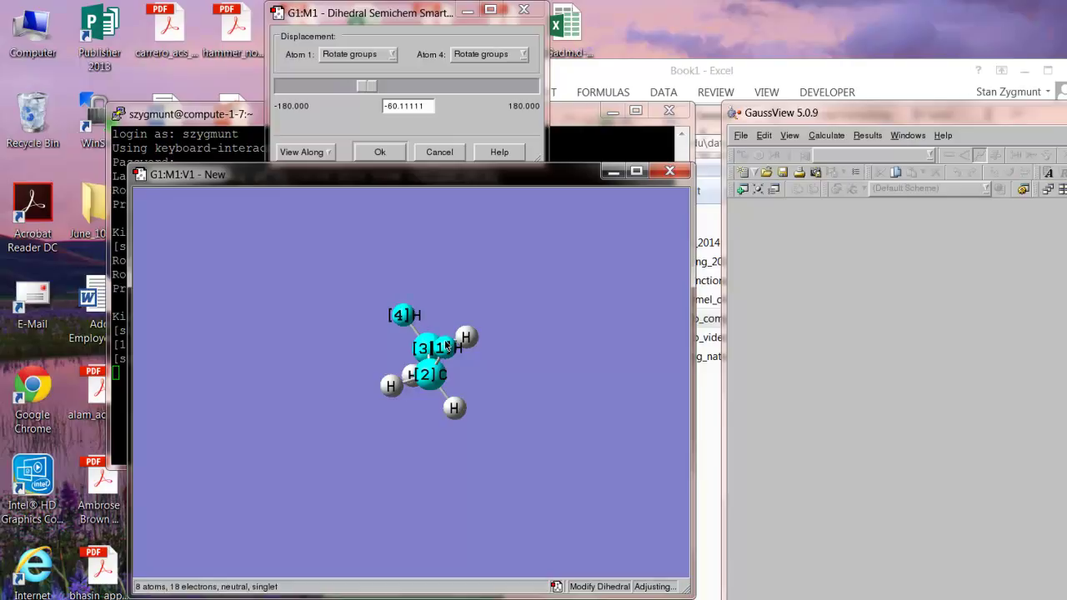
drag(447, 346, 446, 325)
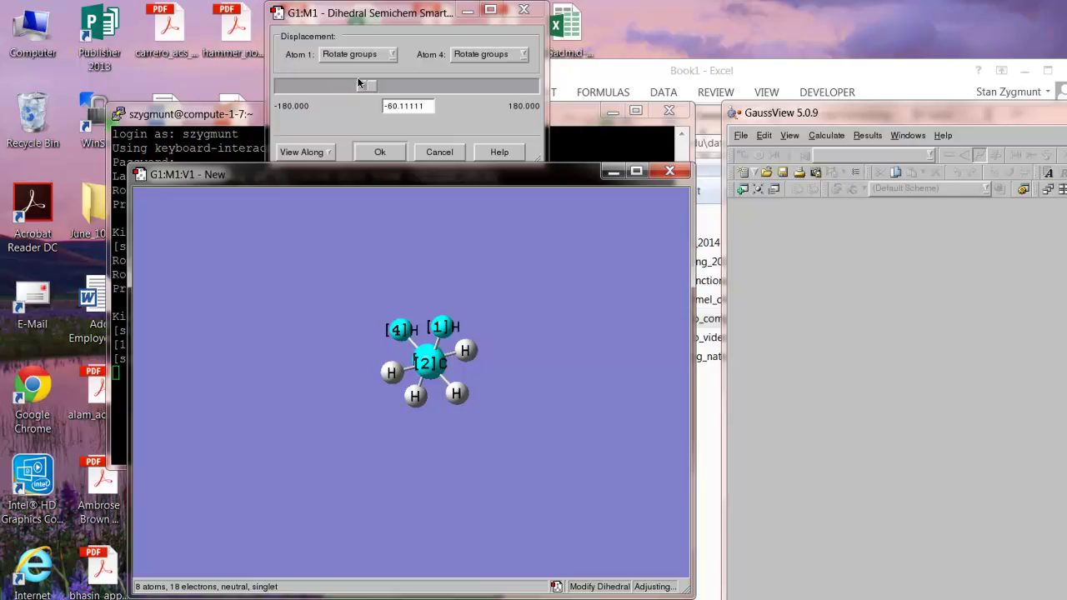
drag(360, 83, 402, 90)
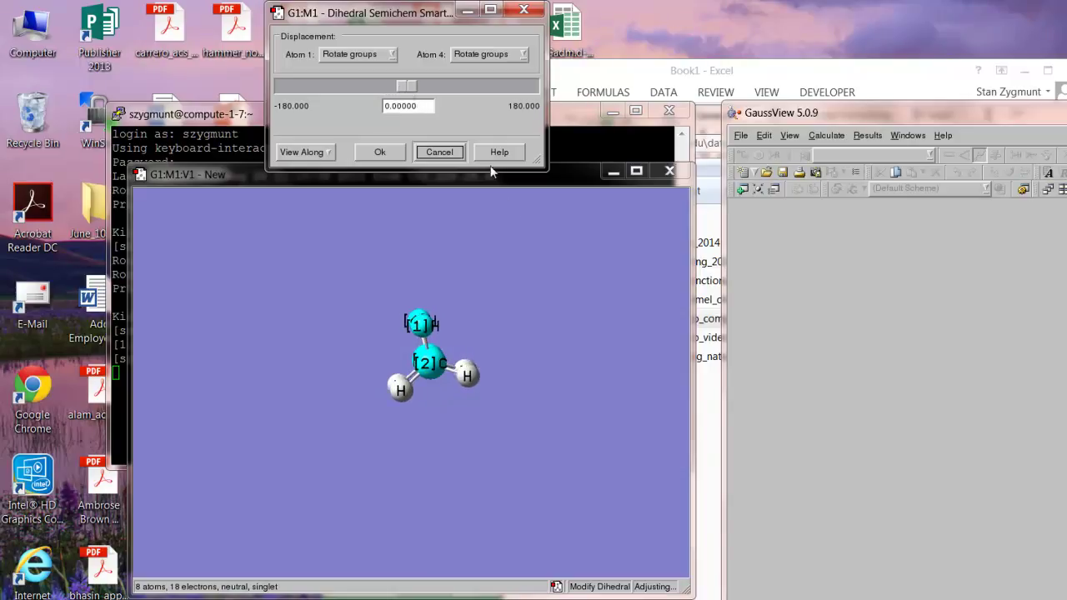
Change the H–C–C–H dihedral from eclipsed to 60.0° and accept it with Ok.
drag(535, 289, 534, 317)
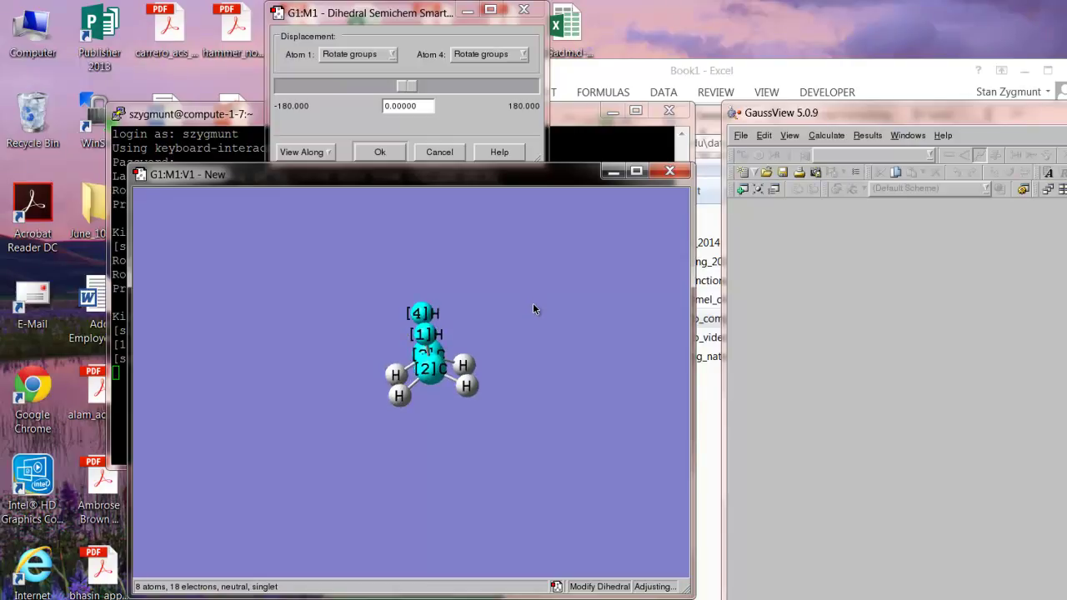
mouse_move(533, 304)
mouse_down()
mouse_move(531, 289)
mouse_move(532, 305)
mouse_up()
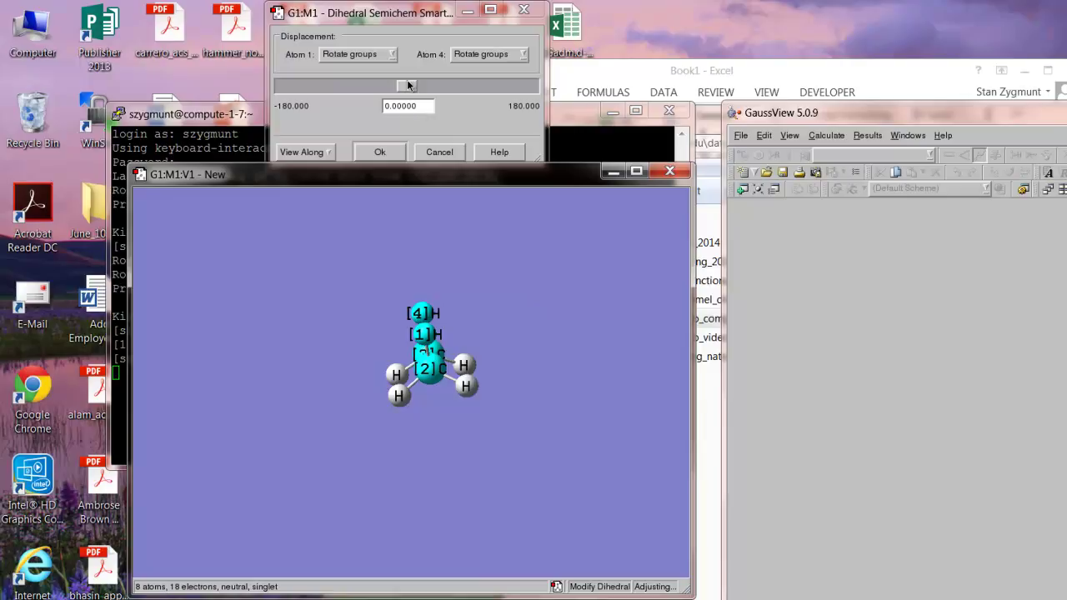
mouse_move(409, 84)
mouse_down()
mouse_move(454, 93)
mouse_move(375, 88)
mouse_move(431, 88)
mouse_move(414, 95)
mouse_up()
click(395, 109)
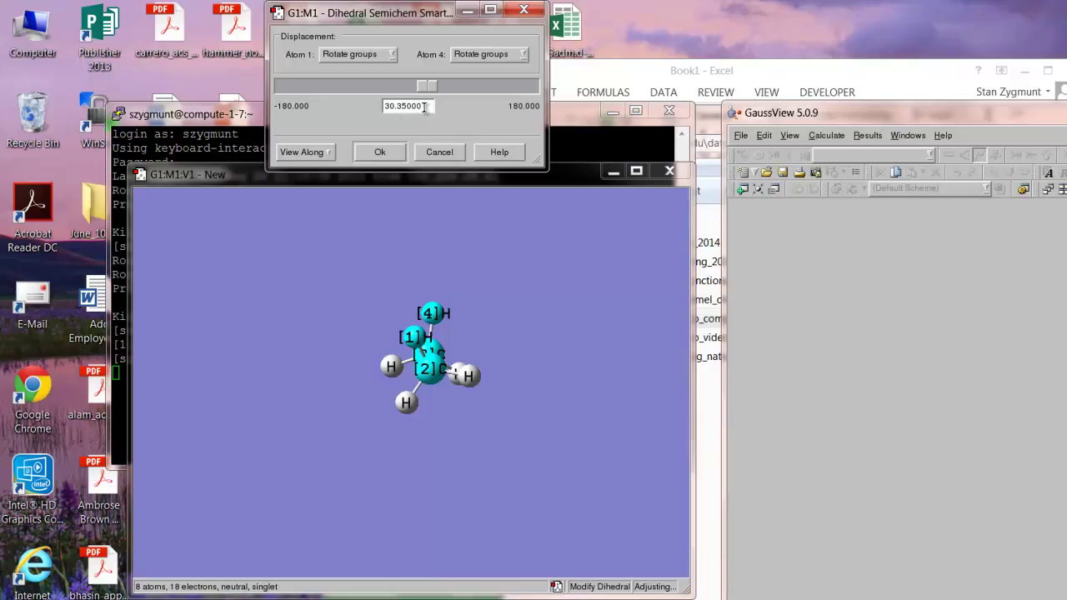
key(BackSpace)
key(BackSpace)
key(BackSpace)
key(BackSpace)
key(BackSpace)
key(BackSpace)
key(BackSpace)
key(BackSpace)
text(60.0)
key(Return)
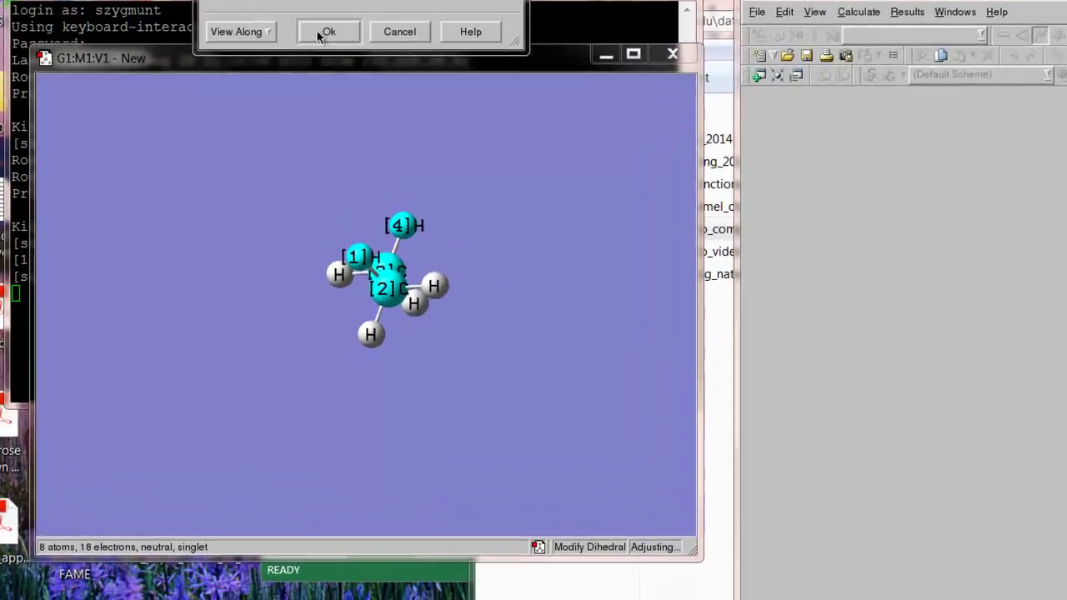
click(320, 32)
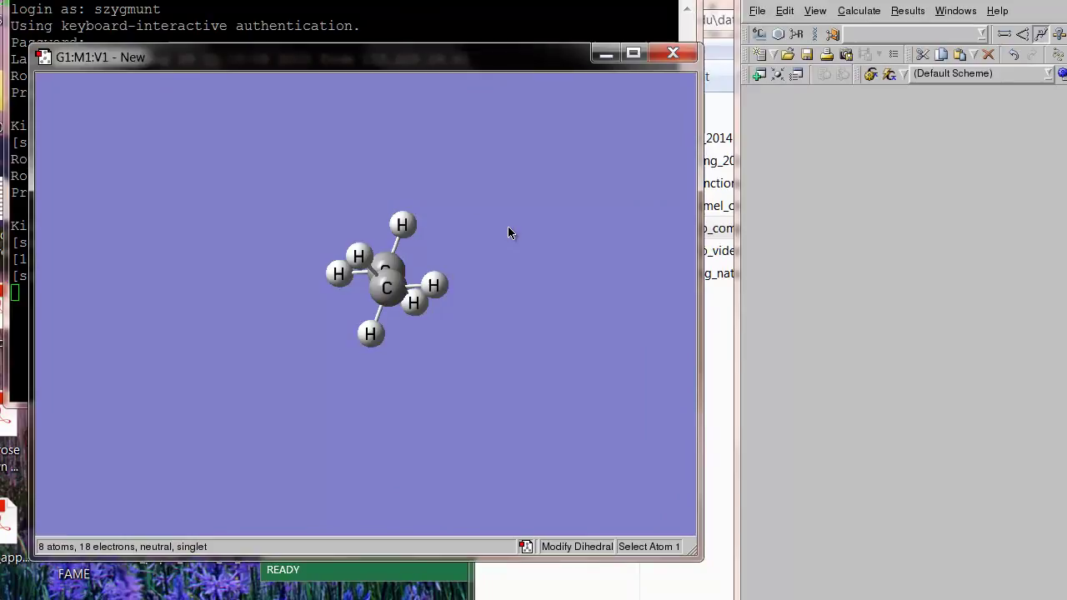
drag(508, 228, 416, 221)
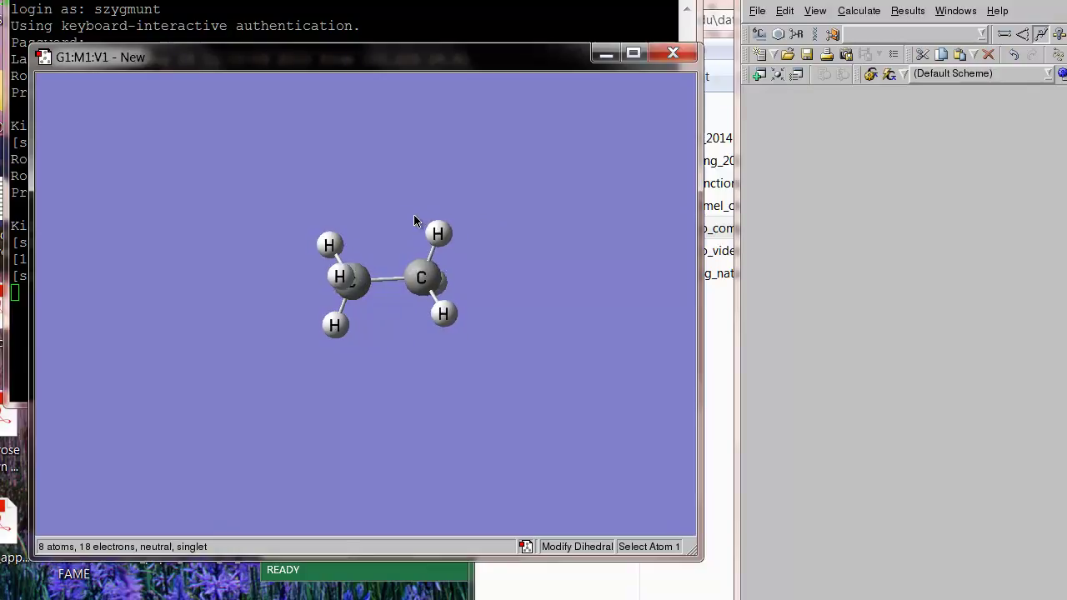
click(1040, 38)
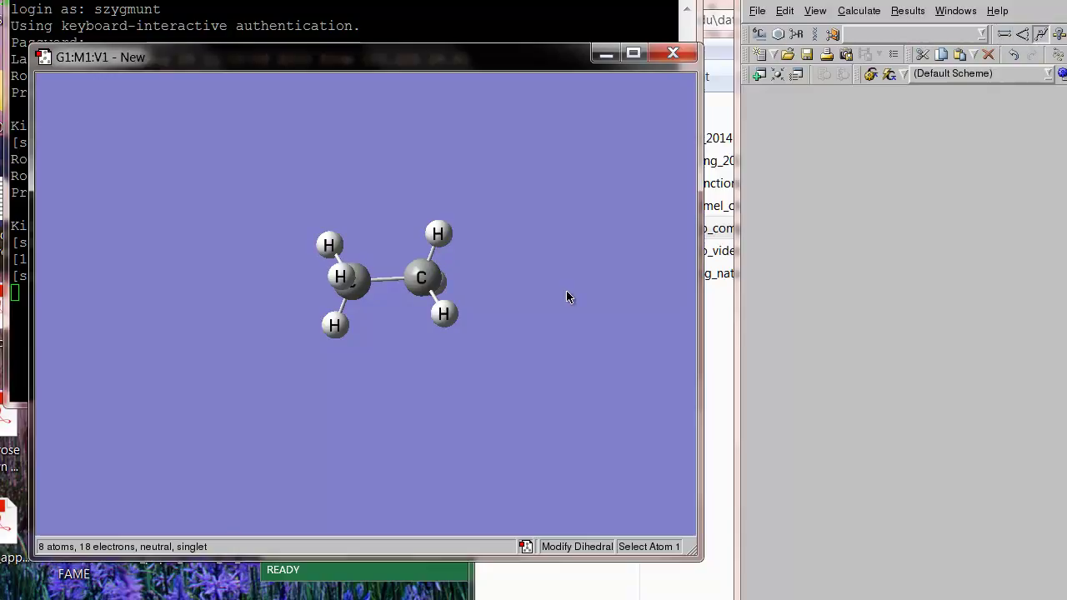